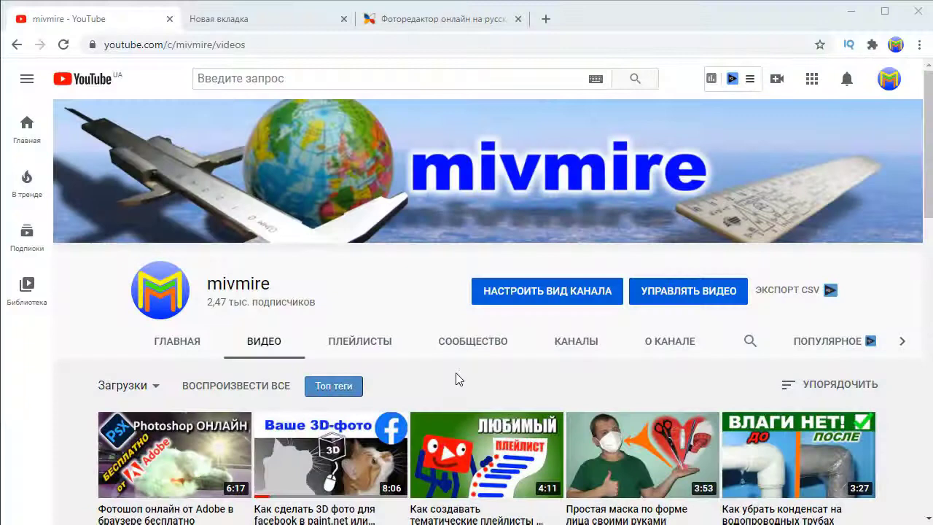
# Step: Google 'фотошоп онлайн' in the new tab and open the online Photopea editor
pyautogui.scroll(-2, 455, 376)
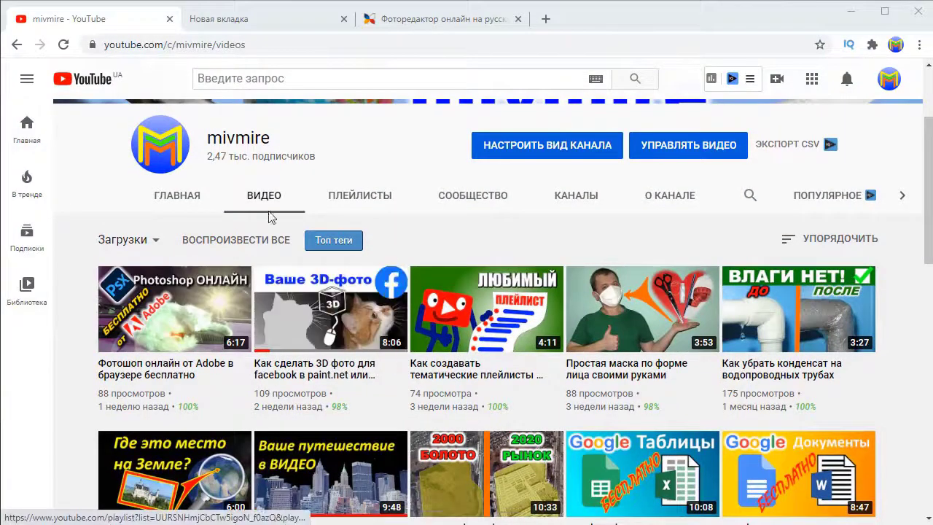
pyautogui.hotkey('ctrl', 'Tab')
pyautogui.click(360, 315)
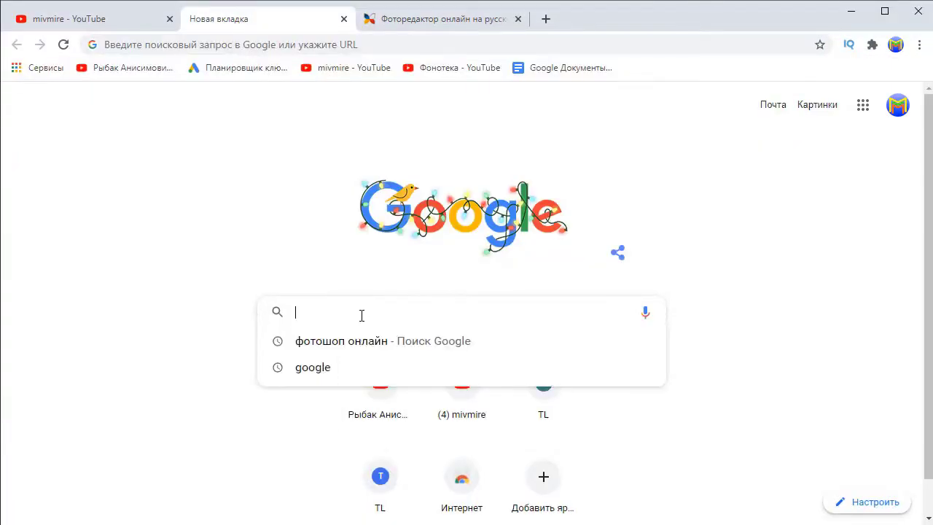
pyautogui.click(361, 345)
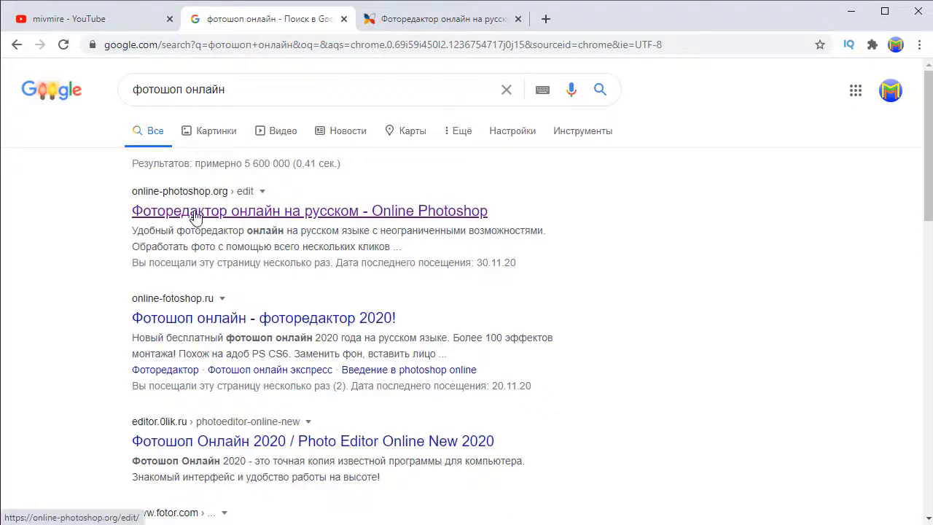
pyautogui.click(406, 18)
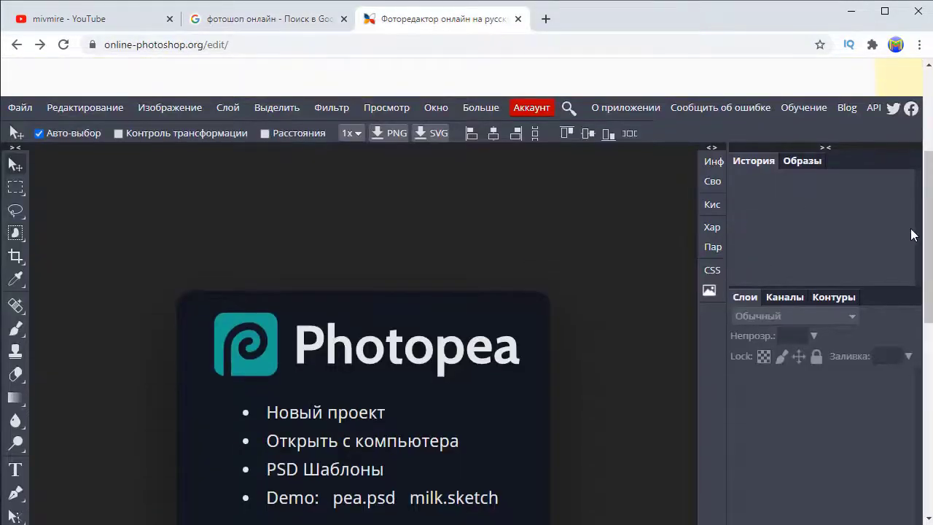
pyautogui.moveTo(928, 234)
pyautogui.mouseDown()
pyautogui.moveTo(928, 415)
pyautogui.moveTo(928, 237)
pyautogui.mouseUp()
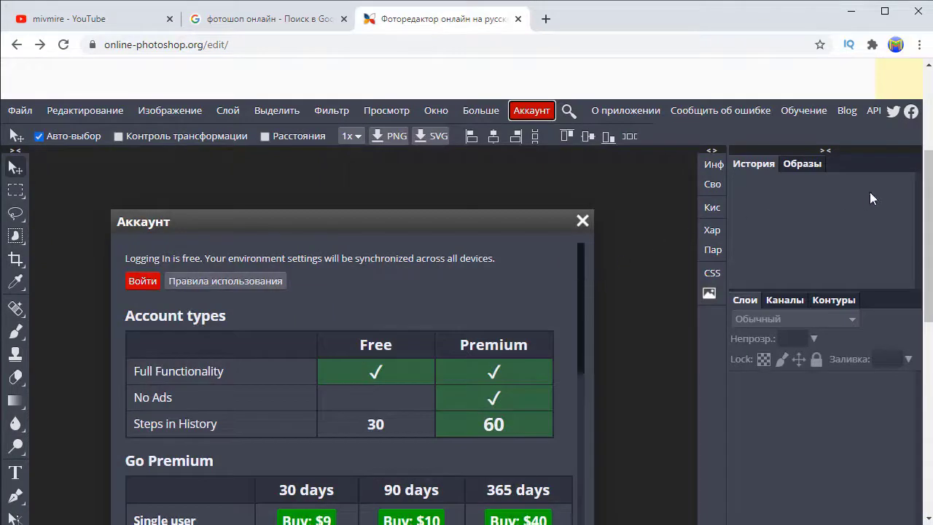
pyautogui.moveTo(928, 197); pyautogui.dragTo(928, 222)
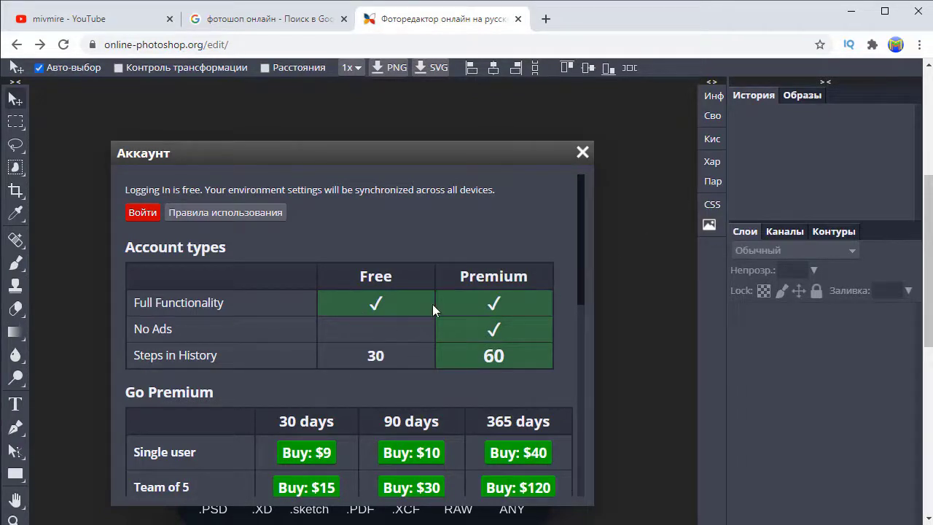
pyautogui.scroll(-2, 580, 284)
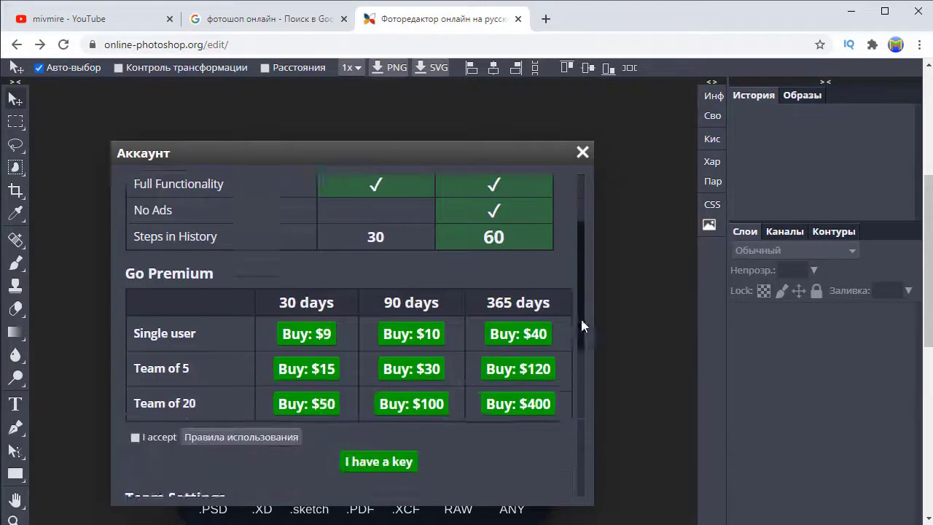
pyautogui.scroll(2, 580, 244)
pyautogui.click(582, 152)
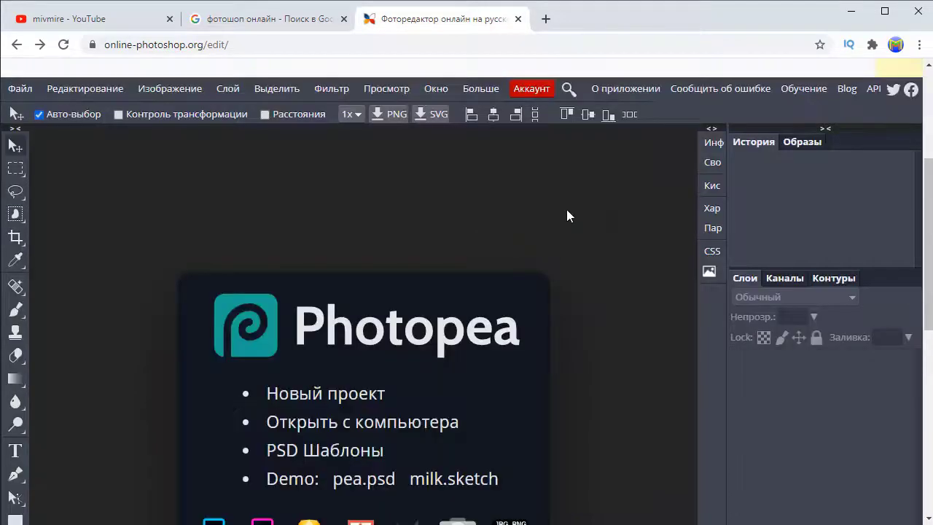
# Step: Browse the Language, Файл, Редактирование and Выделить menus, keeping the interface in Russian
pyautogui.click(490, 89)
pyautogui.moveTo(498, 111)
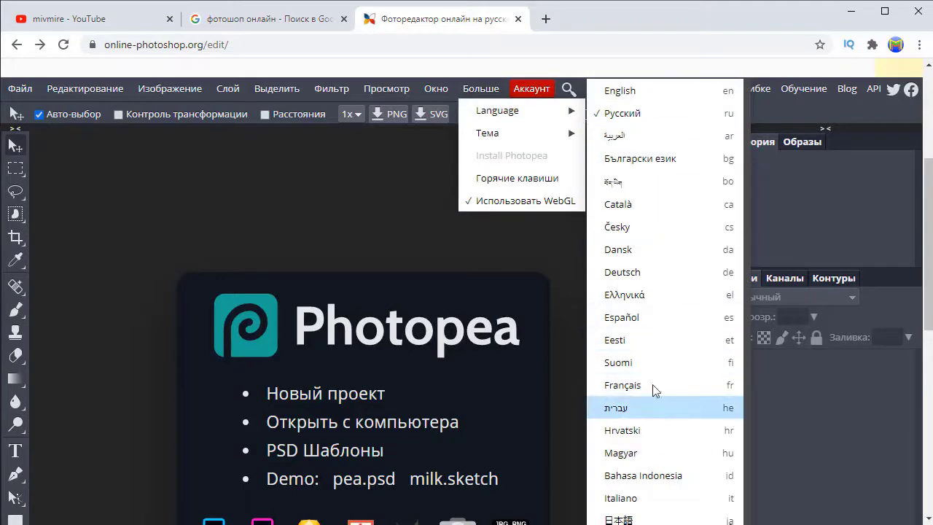
pyautogui.click(386, 223)
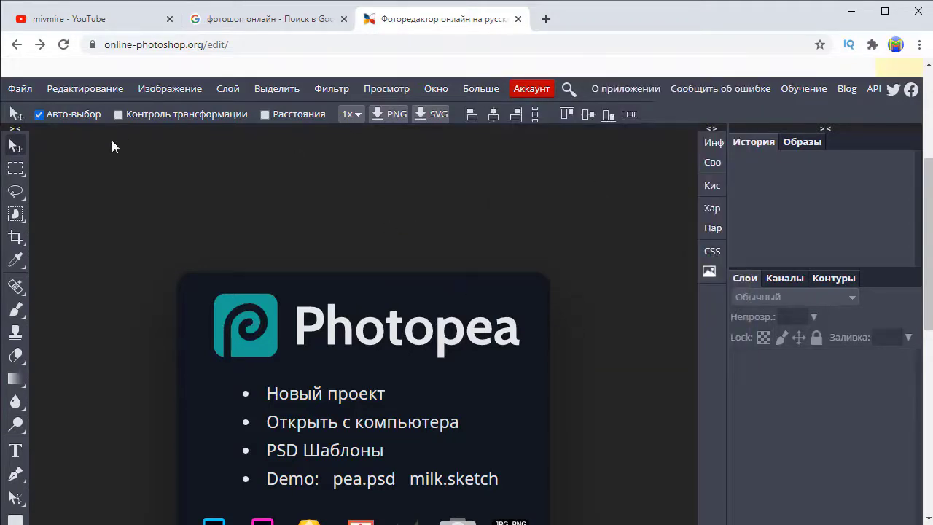
pyautogui.click(19, 88)
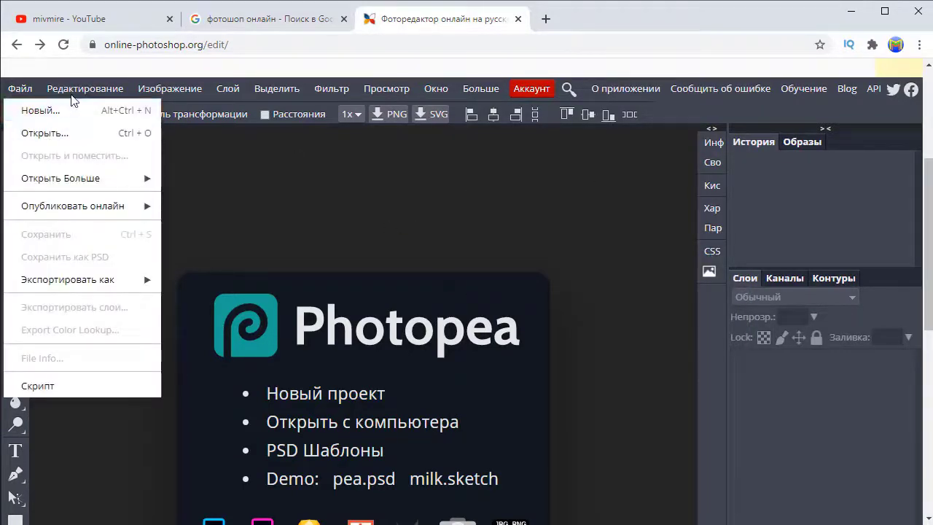
pyautogui.click(73, 91)
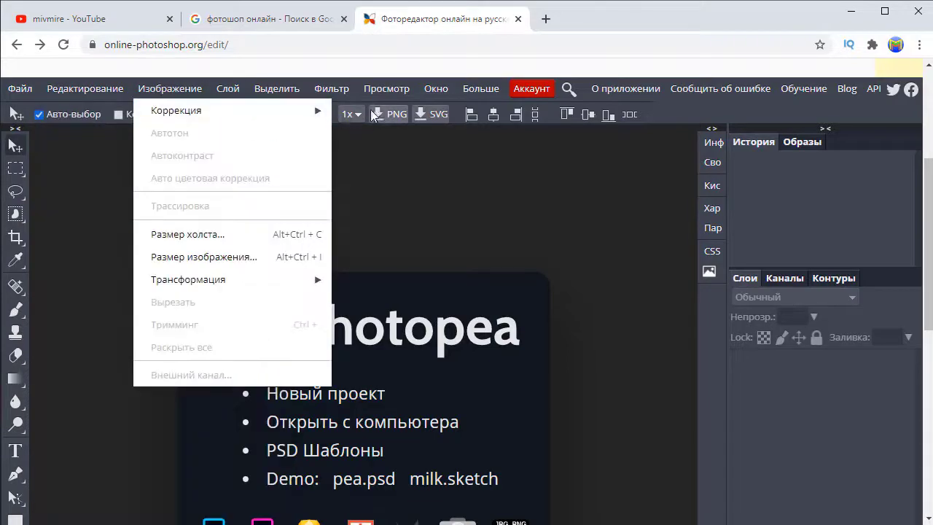
pyautogui.click(488, 199)
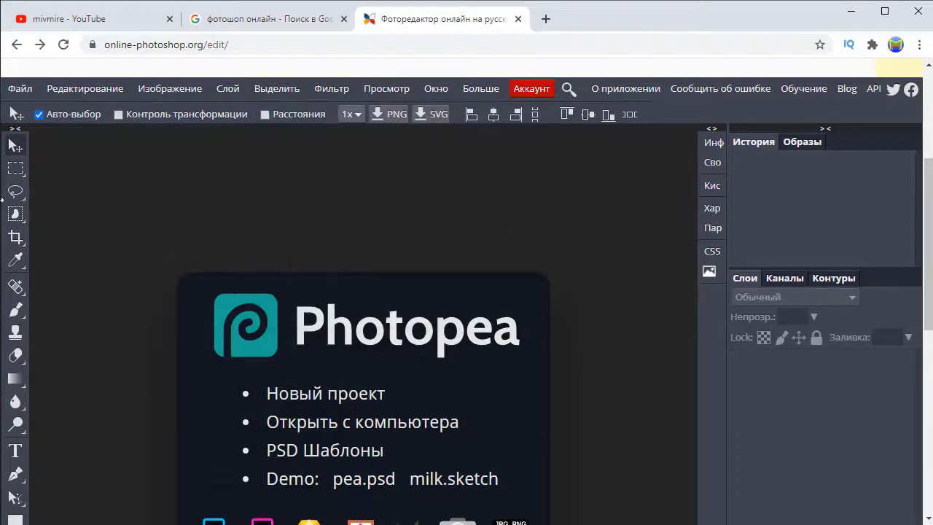
# Step: Try the Dodge and Blur tools, then switch to the Gradient tool
pyautogui.click(22, 430)
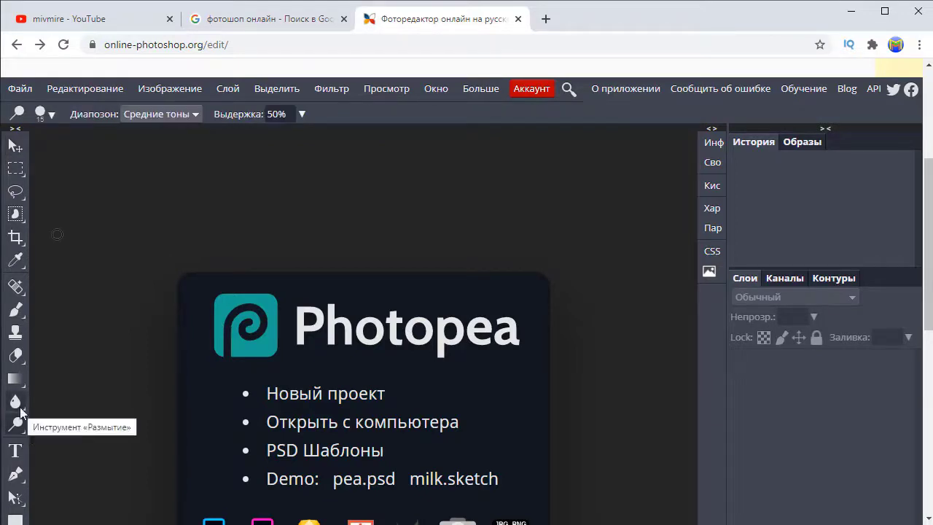
pyautogui.click(20, 409)
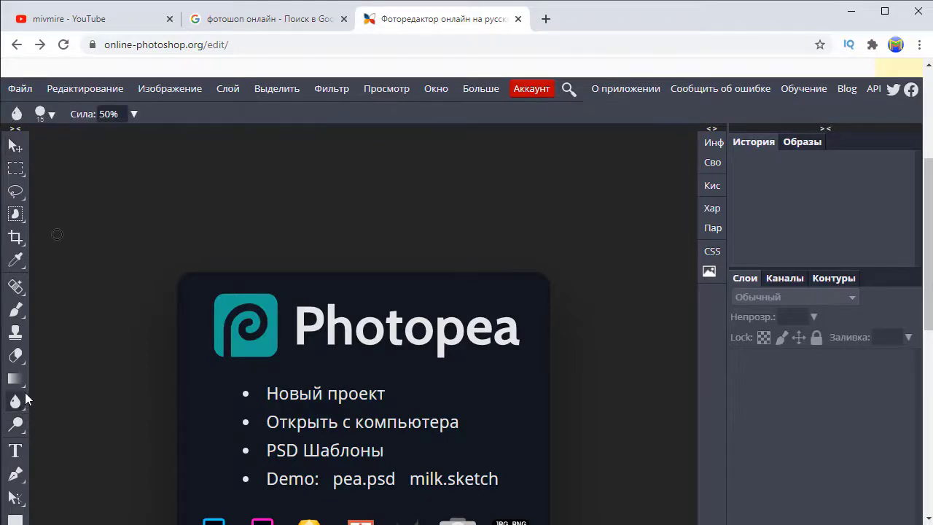
pyautogui.click(21, 380)
pyautogui.scroll(-1, 482, 252)
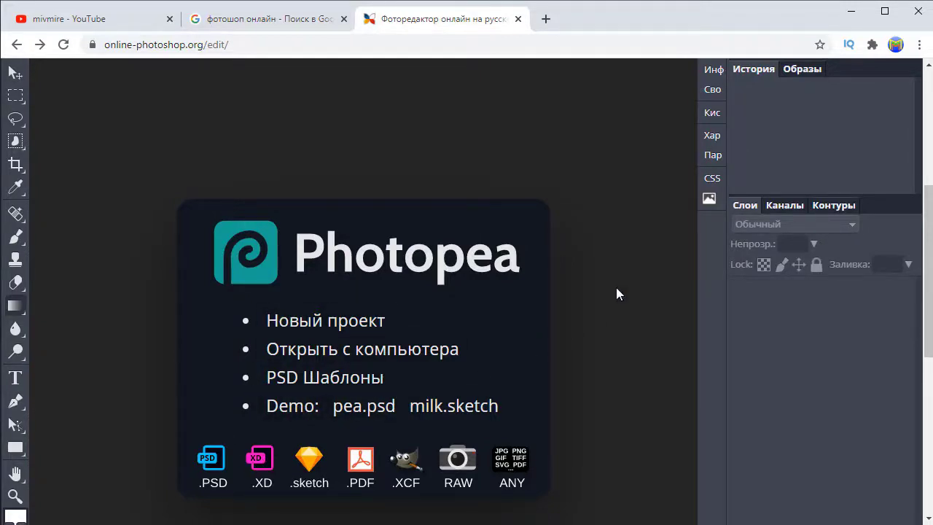
pyautogui.scroll(-2, 616, 288)
pyautogui.scroll(4, 616, 289)
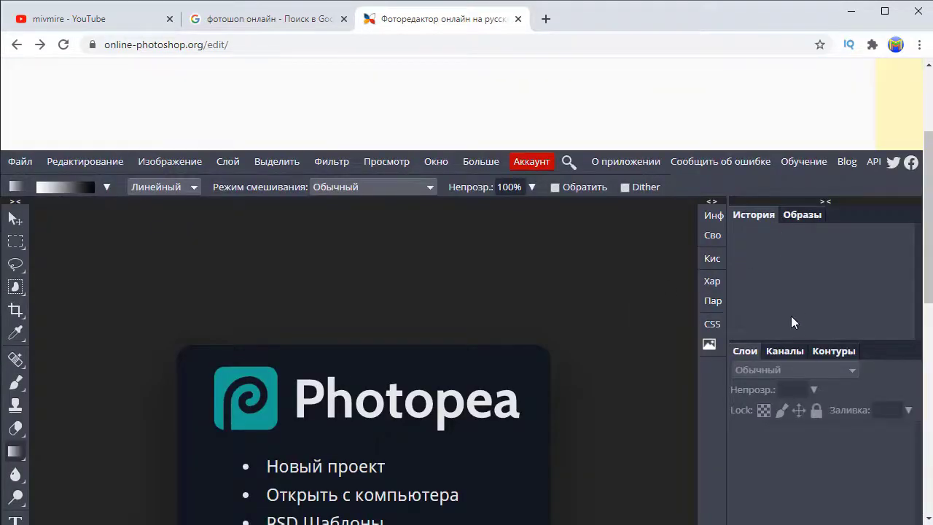
pyautogui.scroll(-2, 790, 316)
pyautogui.scroll(3, 746, 175)
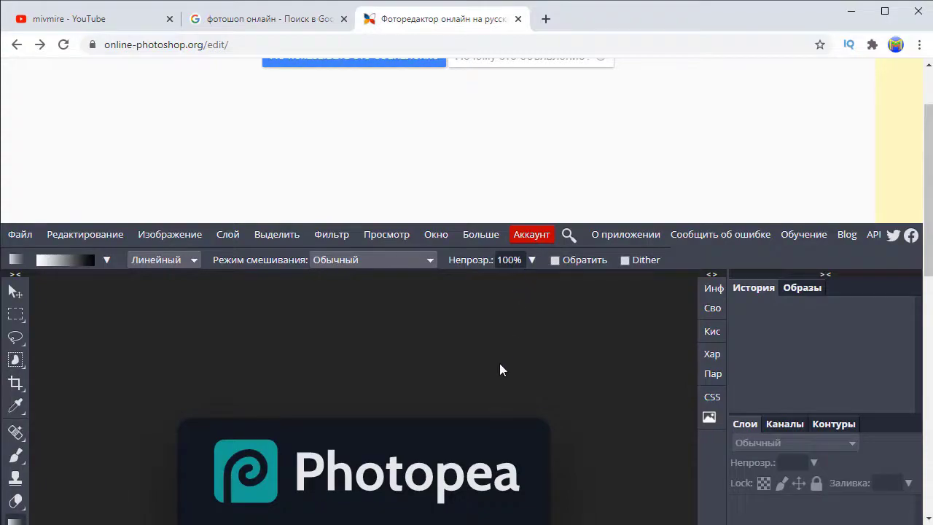
pyautogui.scroll(1, 488, 379)
pyautogui.scroll(-3, 483, 391)
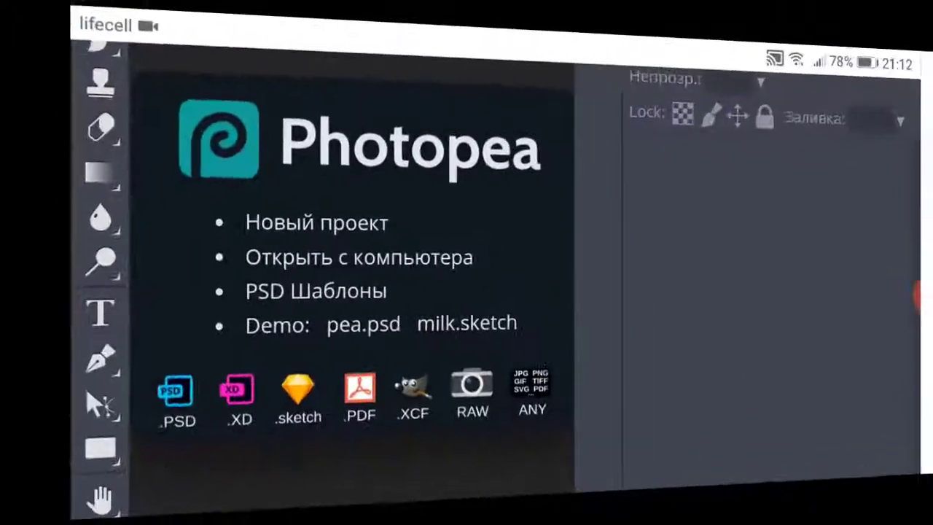
# Step: Hide and restore the Красный and Зеленый channels, then hide Синий so the cat photo turns yellow
pyautogui.scroll(-6, 438, 291)
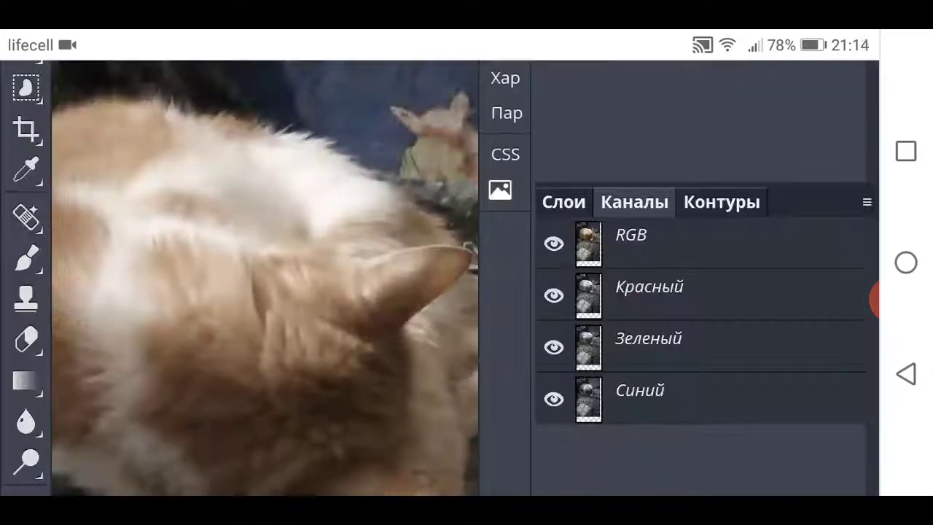
pyautogui.click(648, 287)
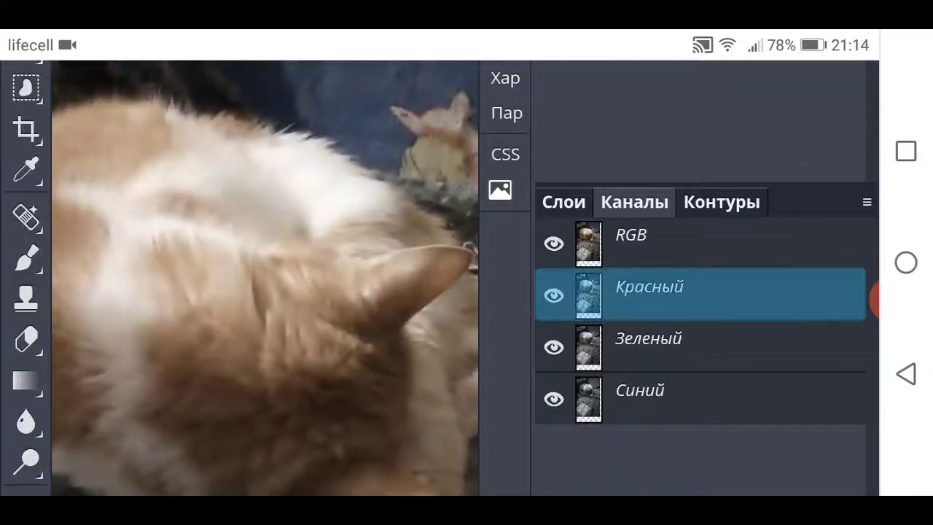
pyautogui.click(554, 295)
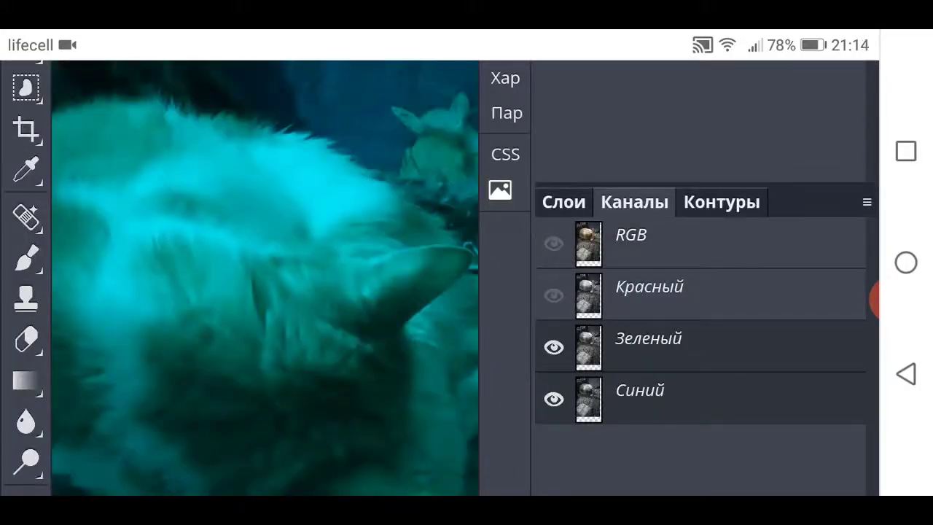
pyautogui.click(554, 294)
pyautogui.click(554, 347)
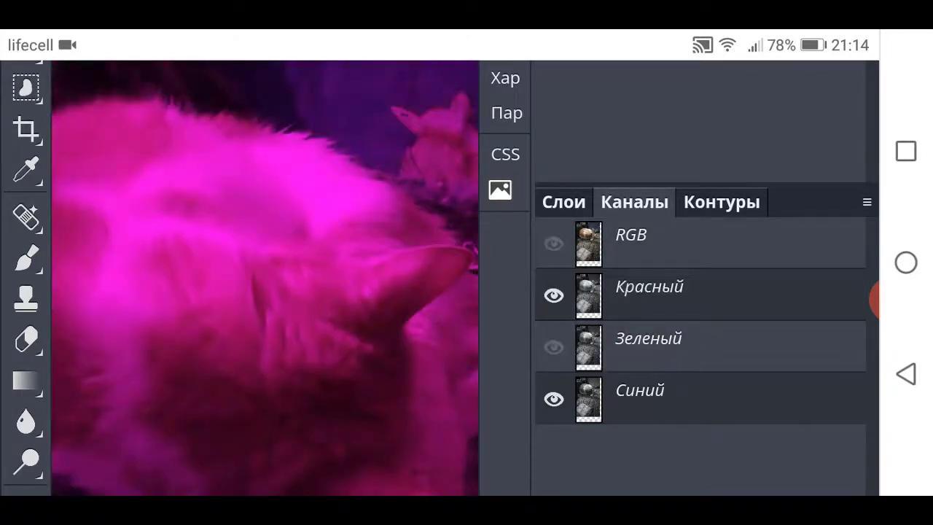
pyautogui.click(554, 347)
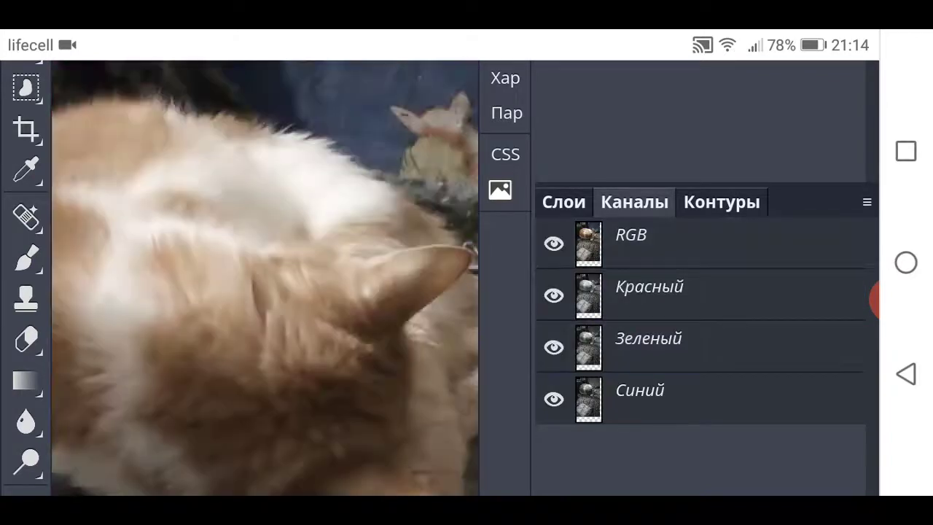
pyautogui.click(554, 398)
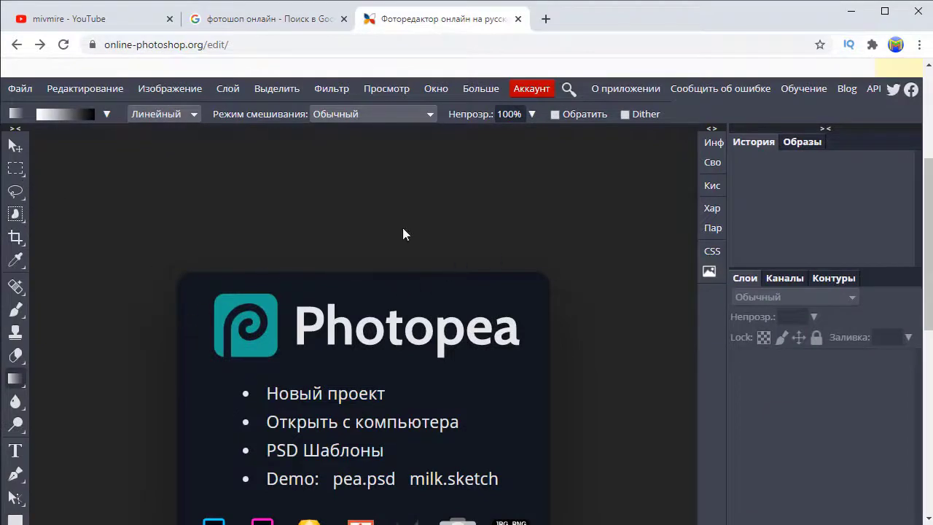
# Step: Open the Новый проект dialog offering a 1280 × 720 px, 72 DPI white canvas
pyautogui.scroll(-1, 404, 230)
pyautogui.scroll(-1, 436, 220)
pyautogui.scroll(2, 314, 243)
pyautogui.scroll(-2, 474, 356)
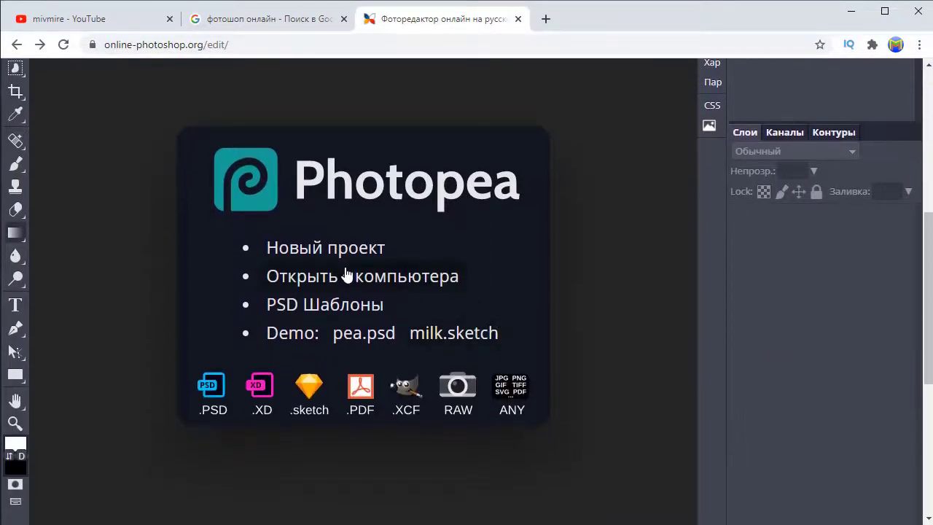
pyautogui.click(321, 248)
pyautogui.scroll(2, 144, 126)
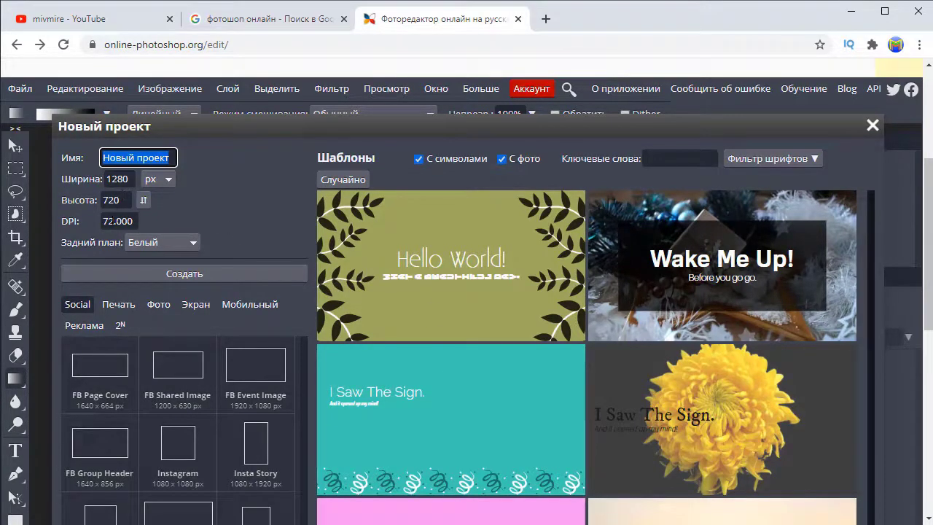
# Step: Create the blank white 1280 × 720 document
pyautogui.click(182, 274)
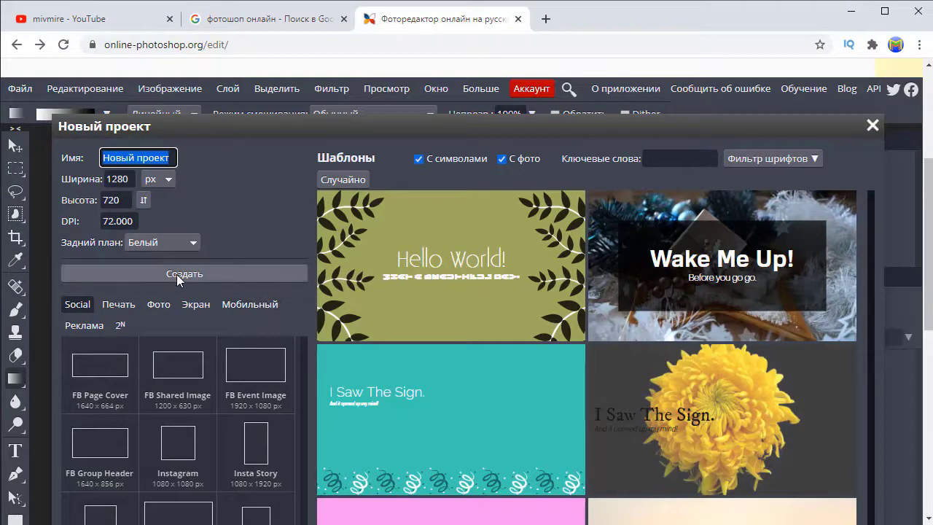
pyautogui.click(162, 275)
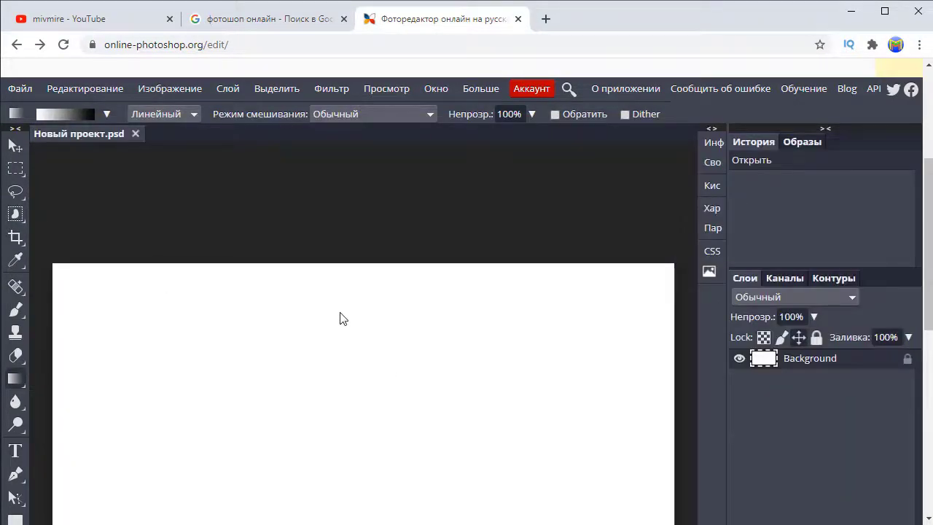
pyautogui.scroll(-2, 827, 270)
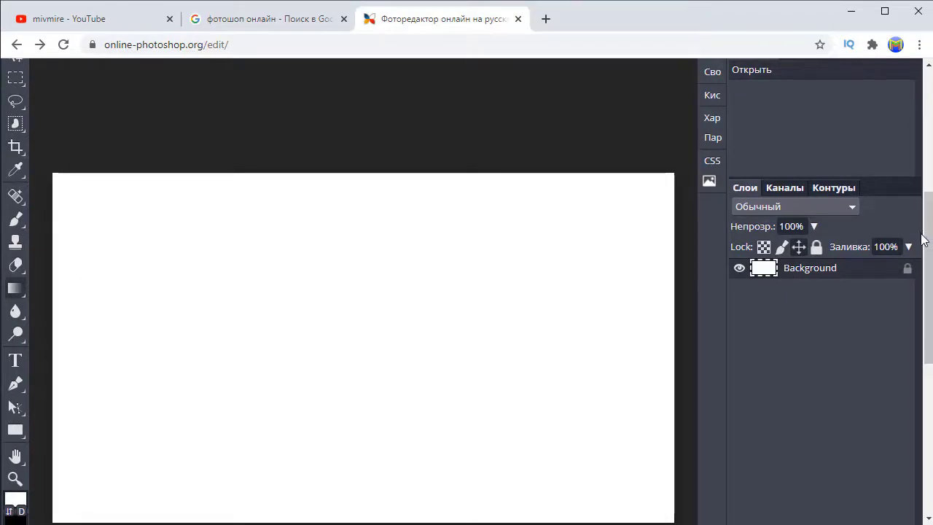
pyautogui.scroll(-1, 438, 275)
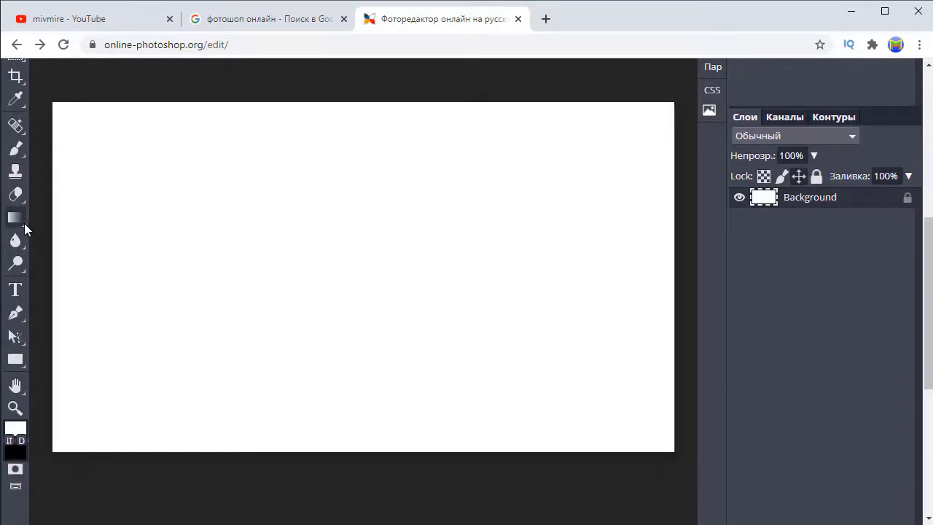
pyautogui.scroll(4, 928, 294)
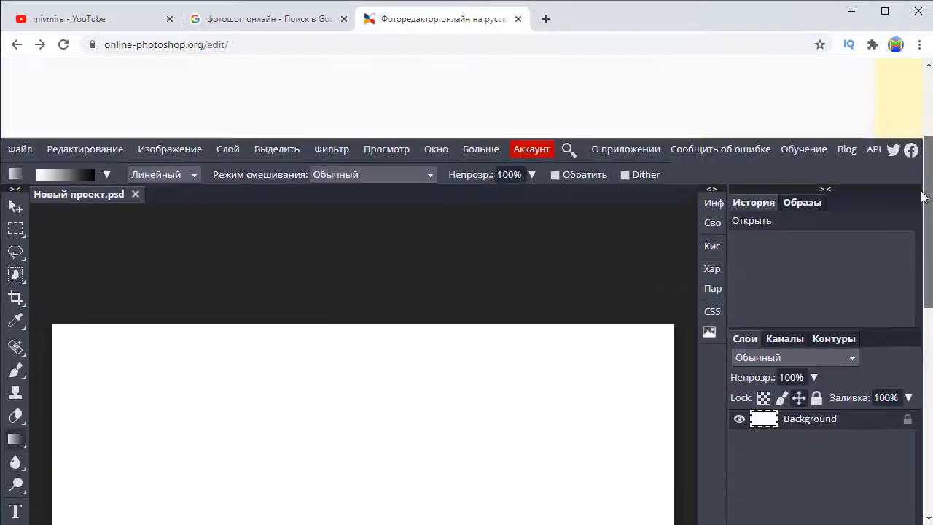
# Step: Choose the purple-to-orange preset for the Gradient tool
pyautogui.click(106, 221)
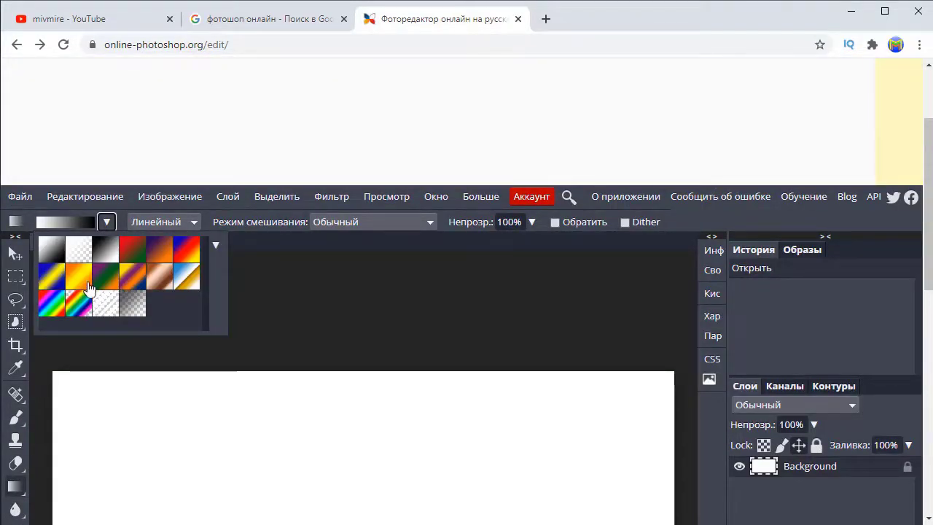
pyautogui.click(164, 261)
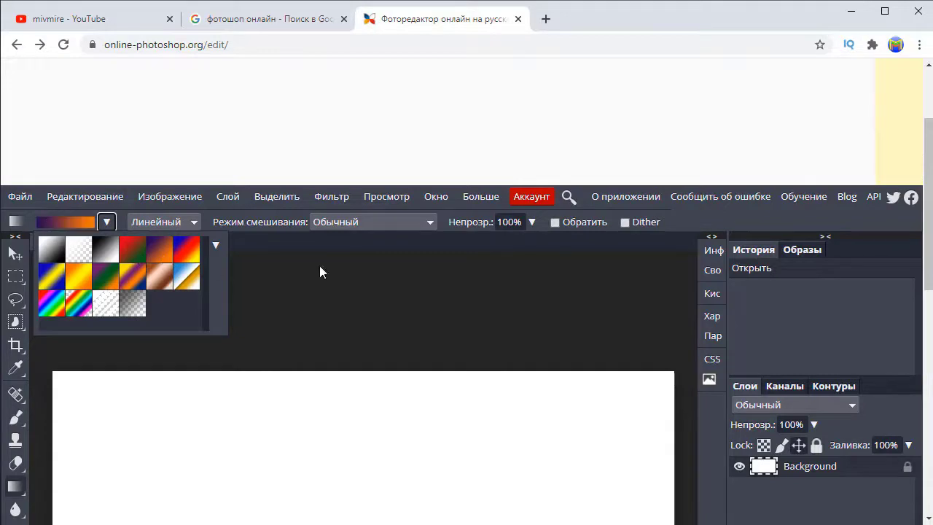
pyautogui.scroll(-4, 417, 293)
# Step: Drag the gradient over the canvas, redoing it from purple at top to orange below
pyautogui.moveTo(333, 230); pyautogui.dragTo(392, 387)
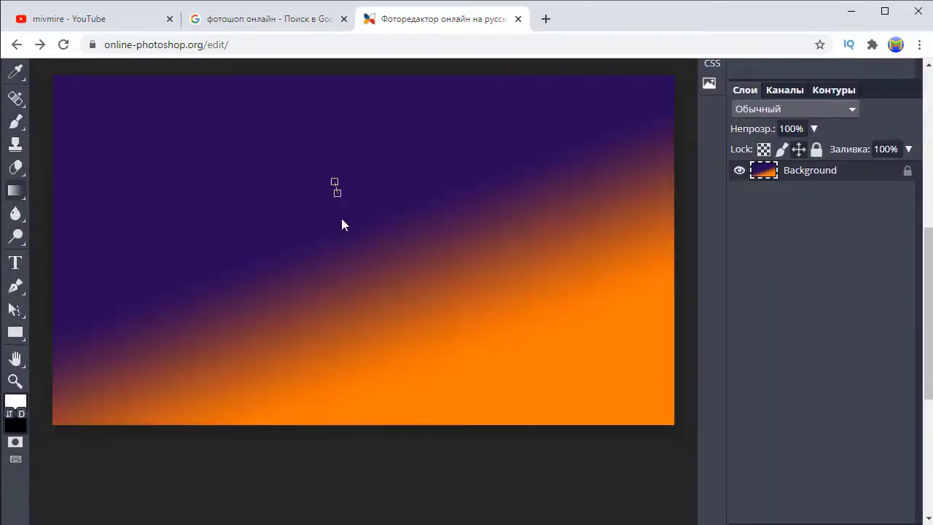
pyautogui.moveTo(341, 225); pyautogui.dragTo(354, 354)
pyautogui.scroll(4, 783, 211)
pyautogui.scroll(-2, 784, 212)
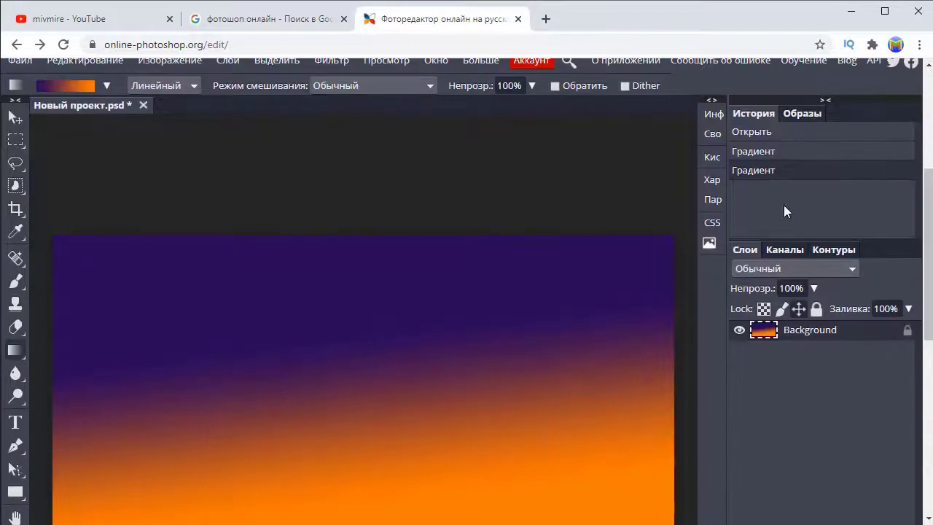
pyautogui.scroll(-2, 802, 197)
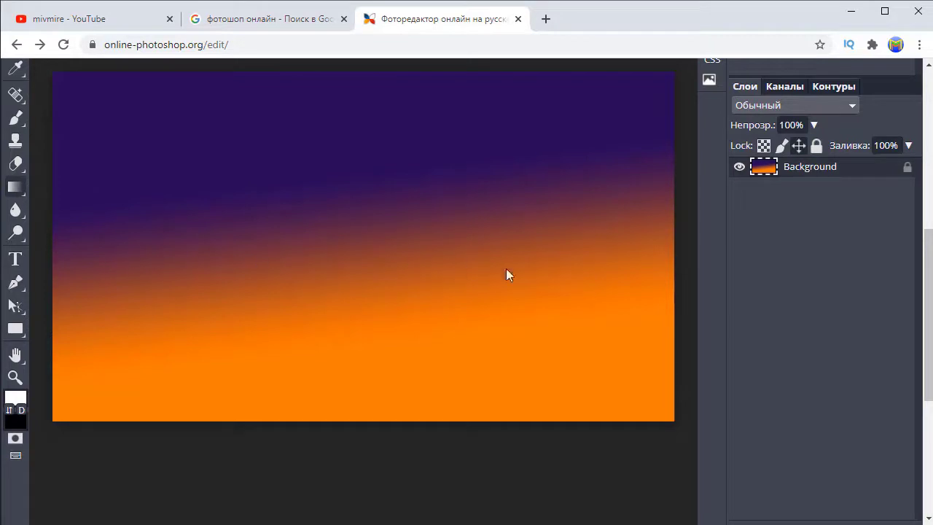
pyautogui.moveTo(927, 296); pyautogui.dragTo(928, 261)
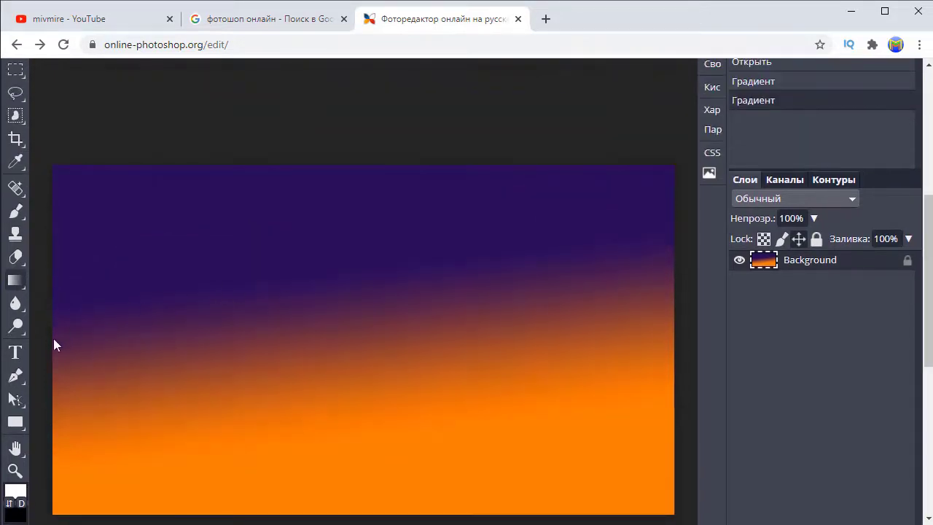
# Step: Start a text box near the canvas's upper left with white as the text colour
pyautogui.click(15, 352)
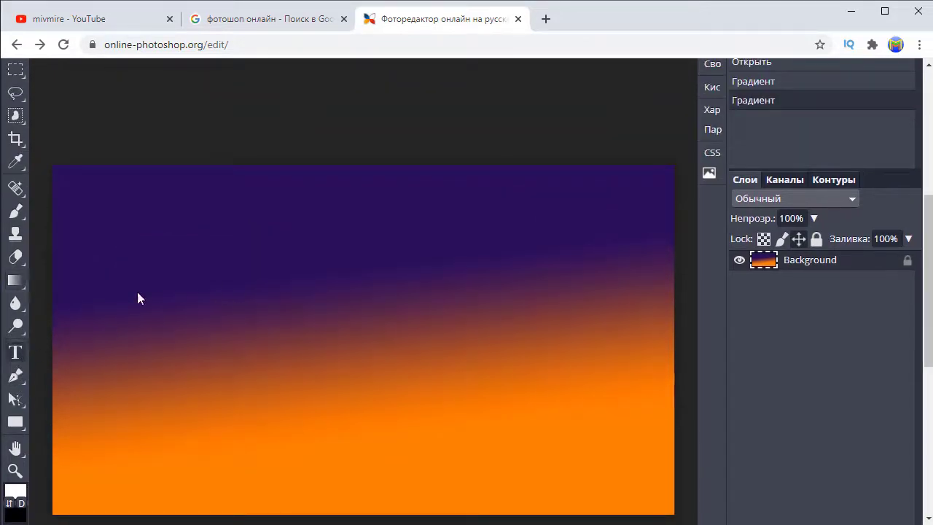
pyautogui.click(143, 232)
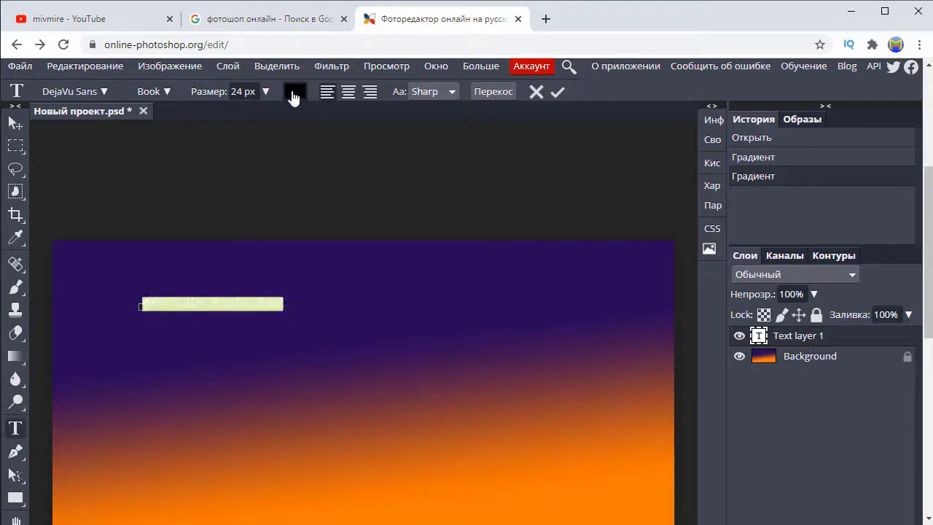
pyautogui.click(294, 94)
pyautogui.click(454, 349)
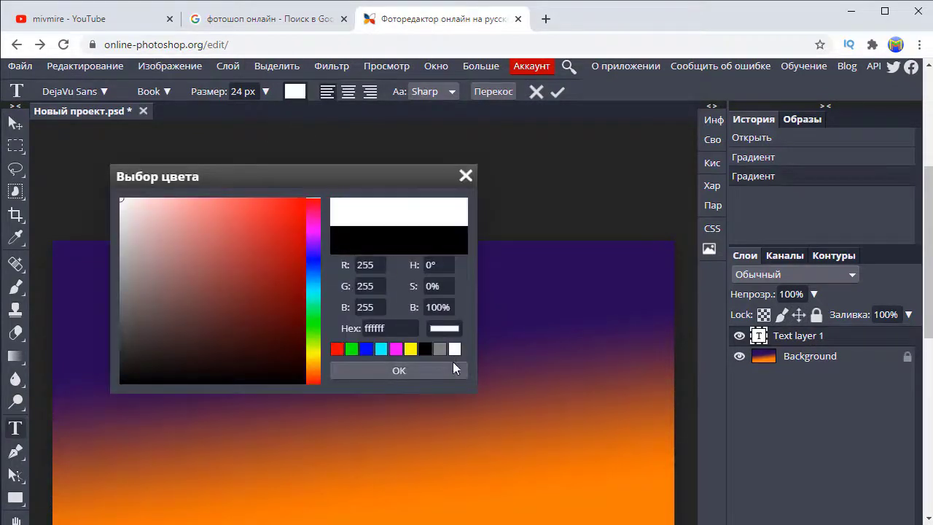
pyautogui.click(432, 370)
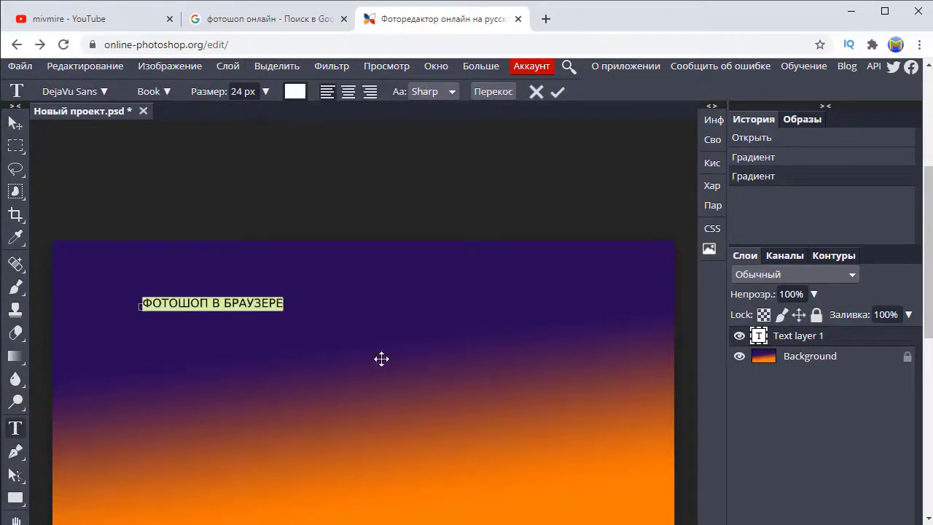
# Step: Enter the title 'ФОТОШОП В БРАУЗЕРЕ' and enlarge it to 79 px
pyautogui.click(243, 302)
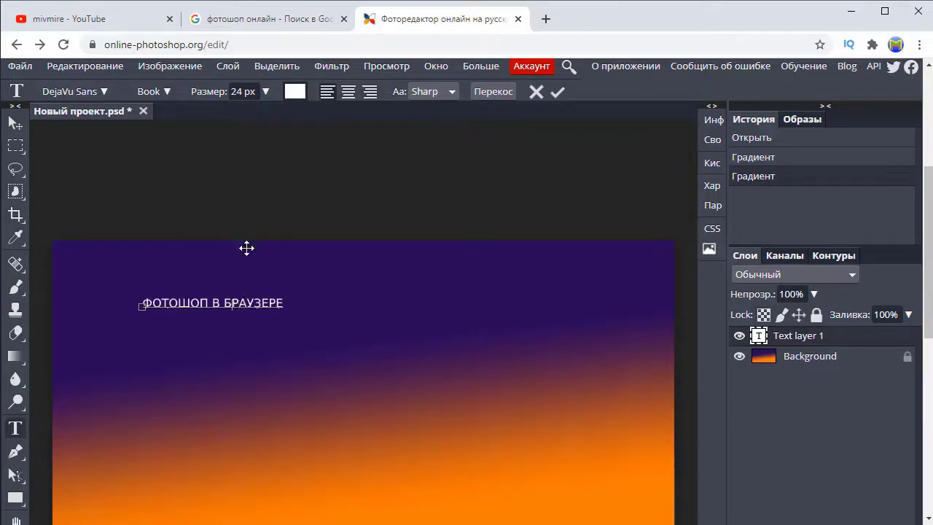
pyautogui.moveTo(141, 307); pyautogui.dragTo(322, 298)
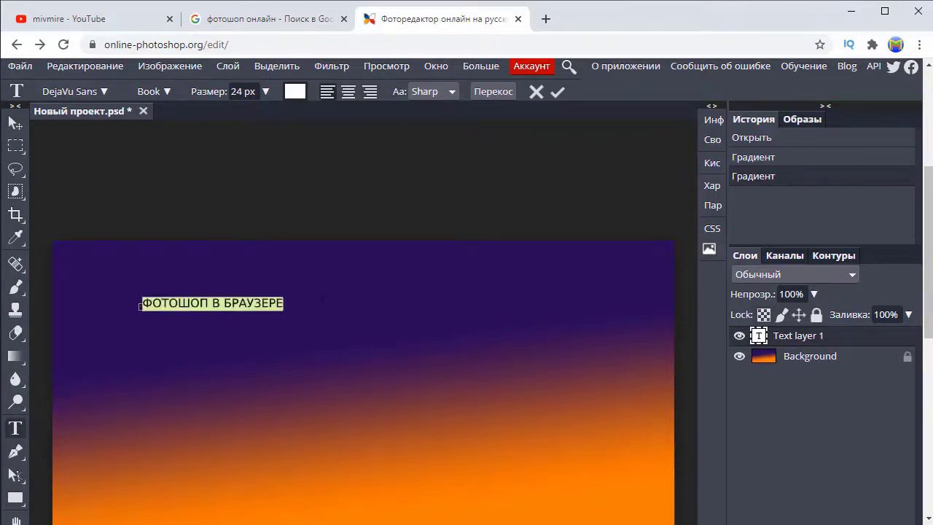
pyautogui.click(265, 91)
pyautogui.moveTo(212, 113); pyautogui.dragTo(252, 115)
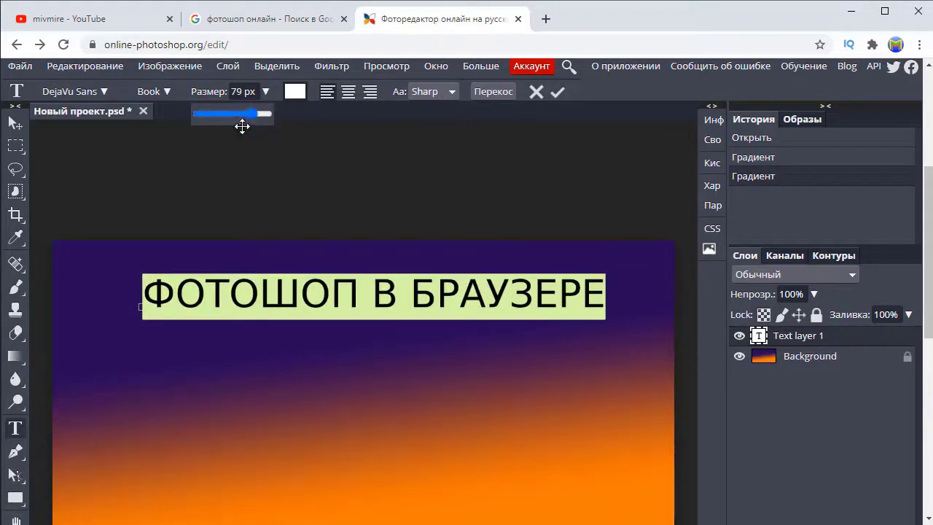
# Step: Set the title to DejaVu Sans Bold and nudge it slightly left
pyautogui.click(166, 91)
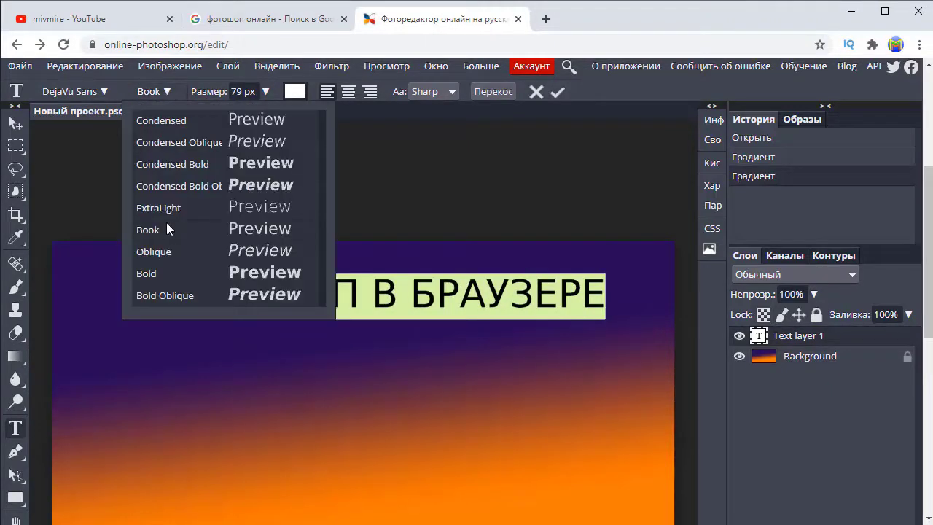
pyautogui.click(164, 273)
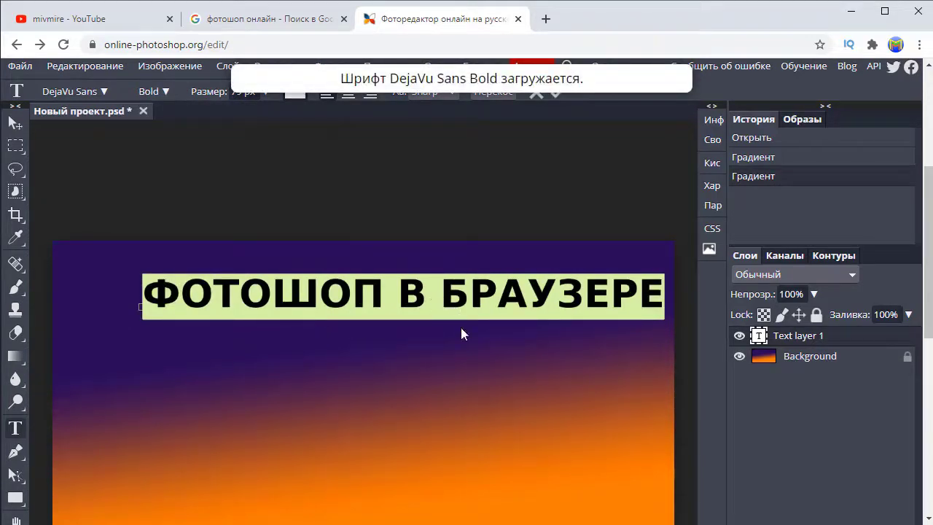
pyautogui.click(143, 312)
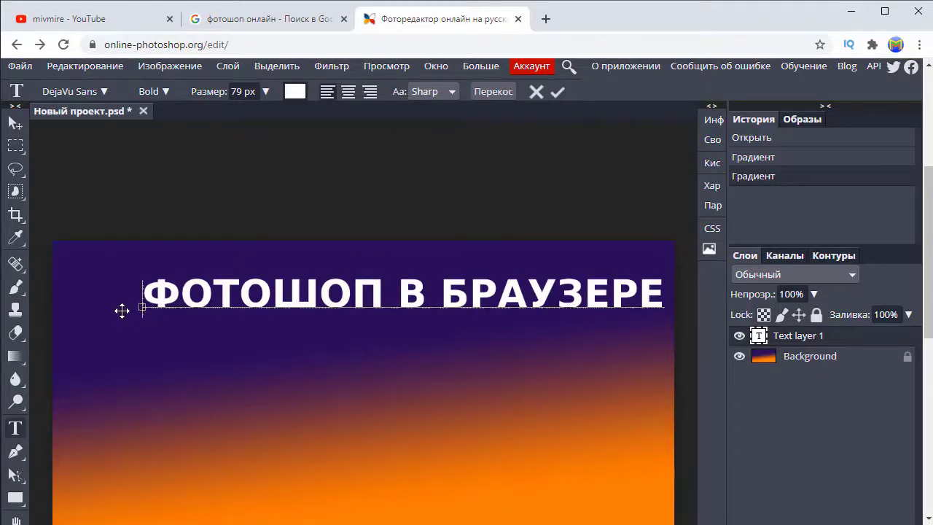
pyautogui.moveTo(122, 311); pyautogui.dragTo(78, 312)
# Step: Warp the title with Флаг style: bend 35%, horizontal −42%, vertical 2%
pyautogui.click(494, 91)
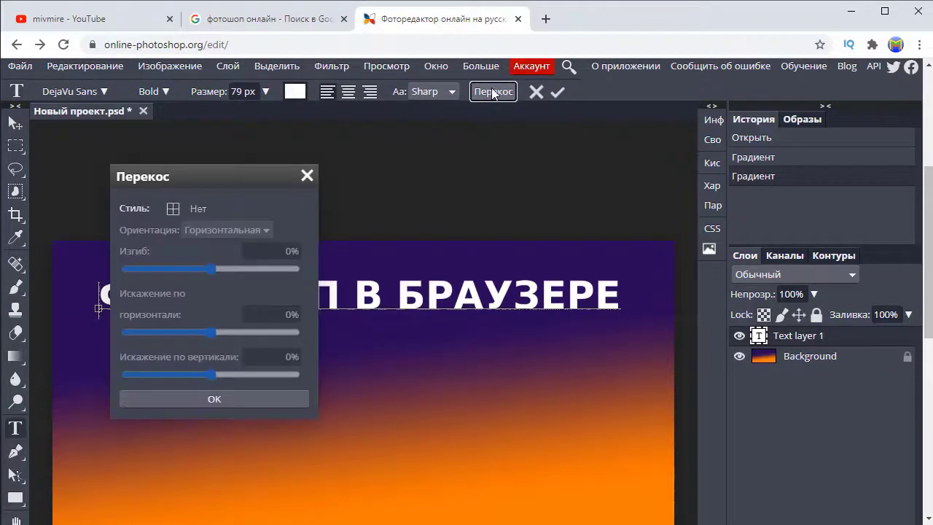
pyautogui.click(203, 215)
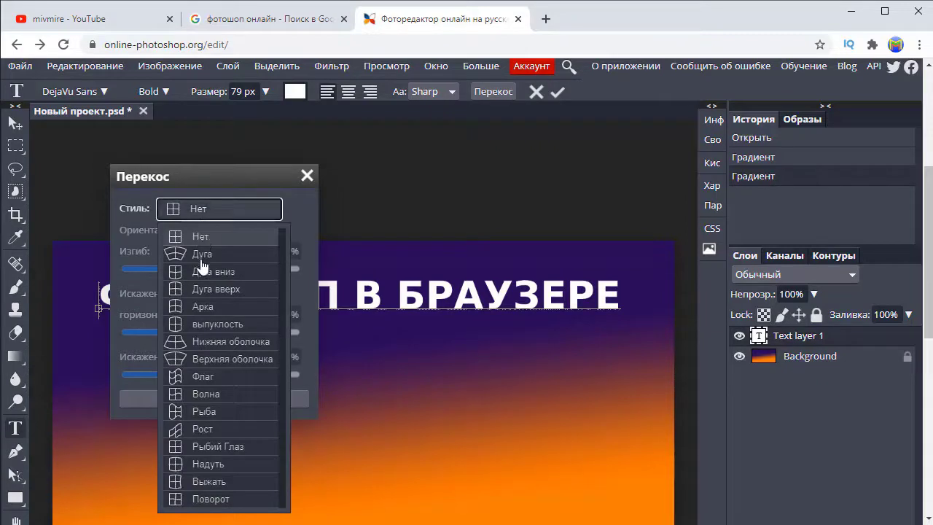
pyautogui.click(204, 376)
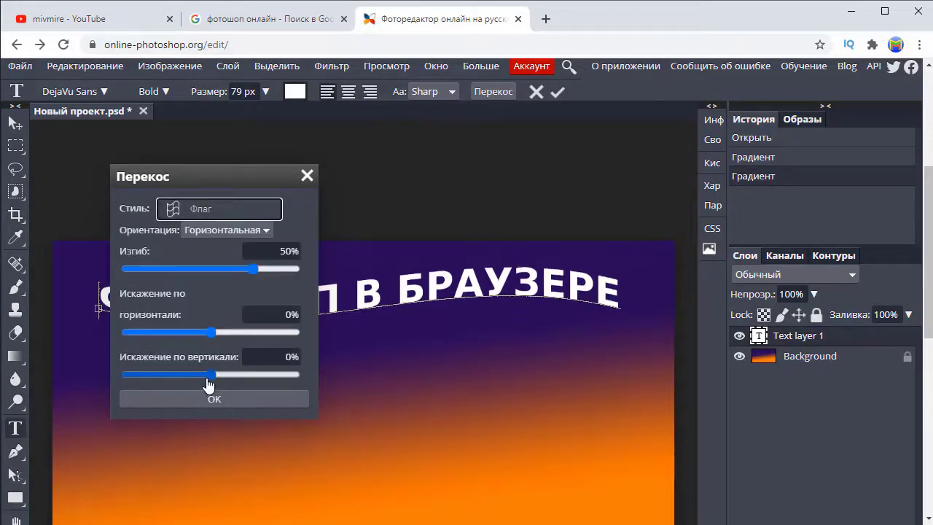
pyautogui.moveTo(223, 188); pyautogui.dragTo(774, 180)
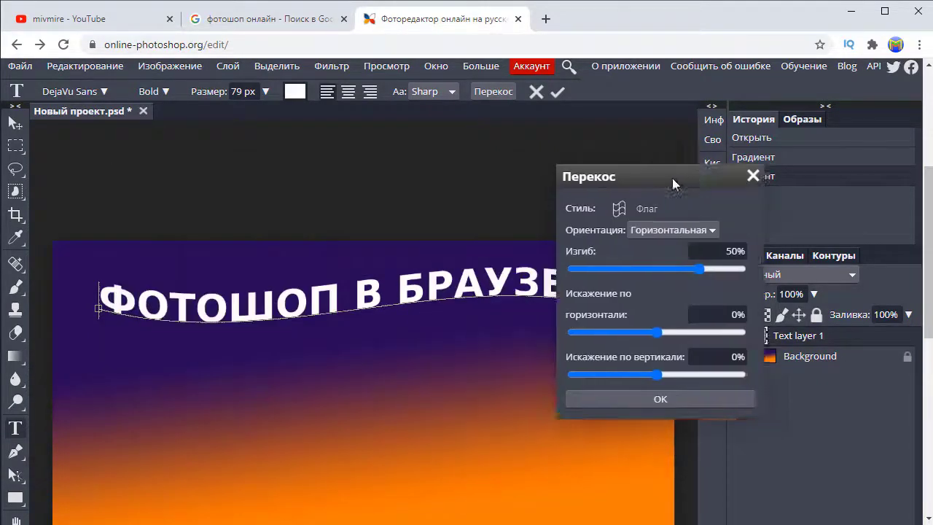
pyautogui.moveTo(766, 325); pyautogui.dragTo(729, 329)
pyautogui.moveTo(763, 365); pyautogui.dragTo(768, 366)
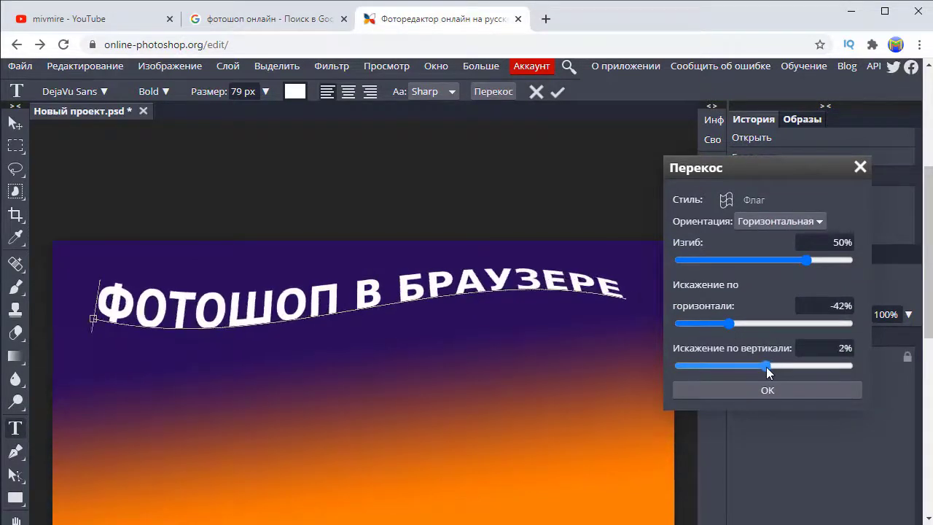
pyautogui.moveTo(806, 260); pyautogui.dragTo(794, 261)
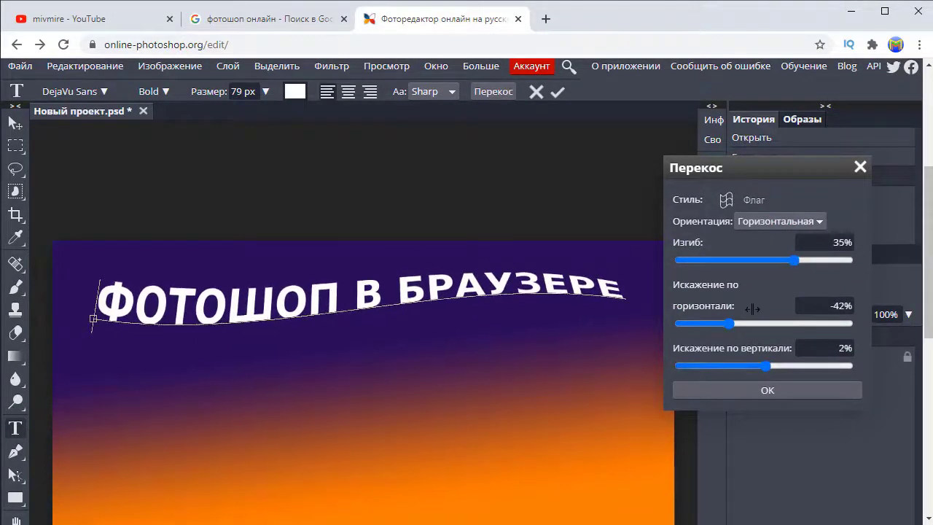
pyautogui.click(758, 394)
# Step: Add a new empty layer to the banner
pyautogui.scroll(-2, 371, 335)
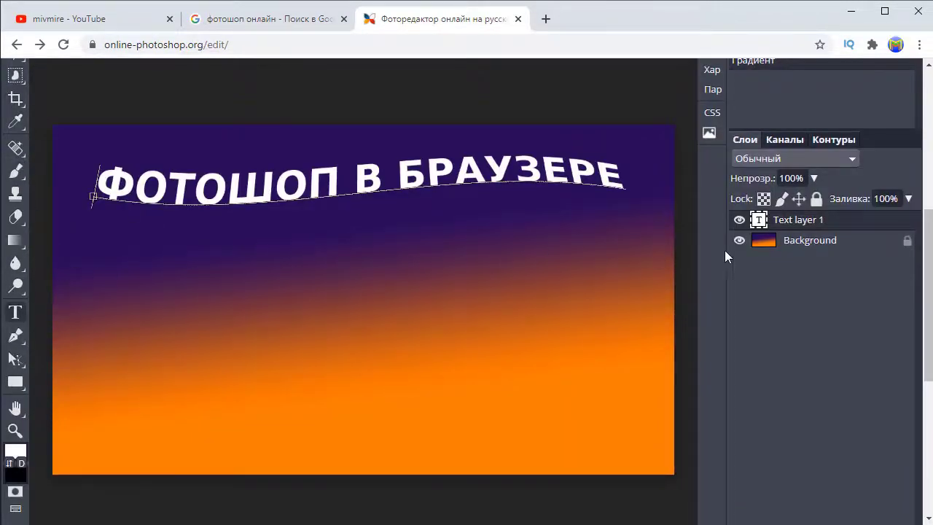
pyautogui.scroll(-1, 875, 423)
pyautogui.scroll(-2, 888, 394)
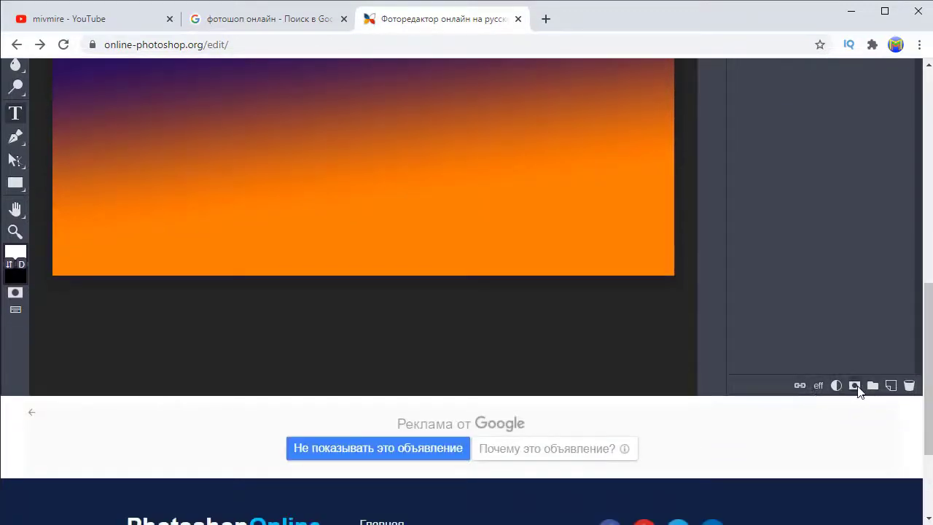
pyautogui.click(891, 386)
pyautogui.scroll(3, 271, 309)
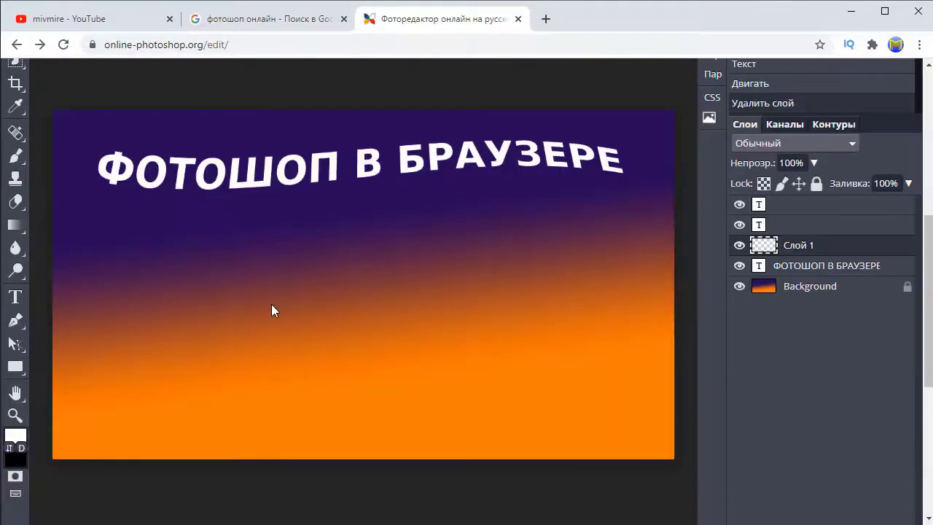
# Step: Drag the thumb256 logo from D:\work onto the banner, then resize, move and tilt it
pyautogui.hotkey('alt', 'Tab')
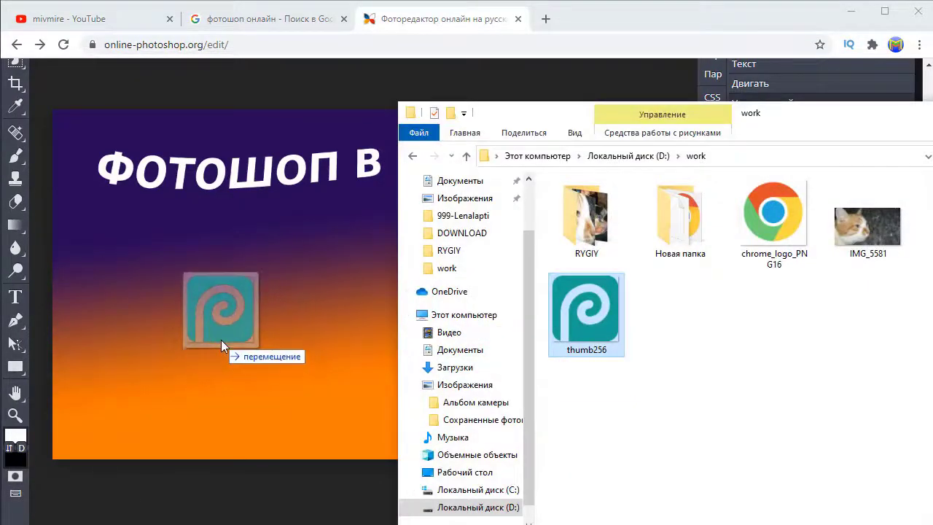
pyautogui.moveTo(256, 351); pyautogui.dragTo(221, 339)
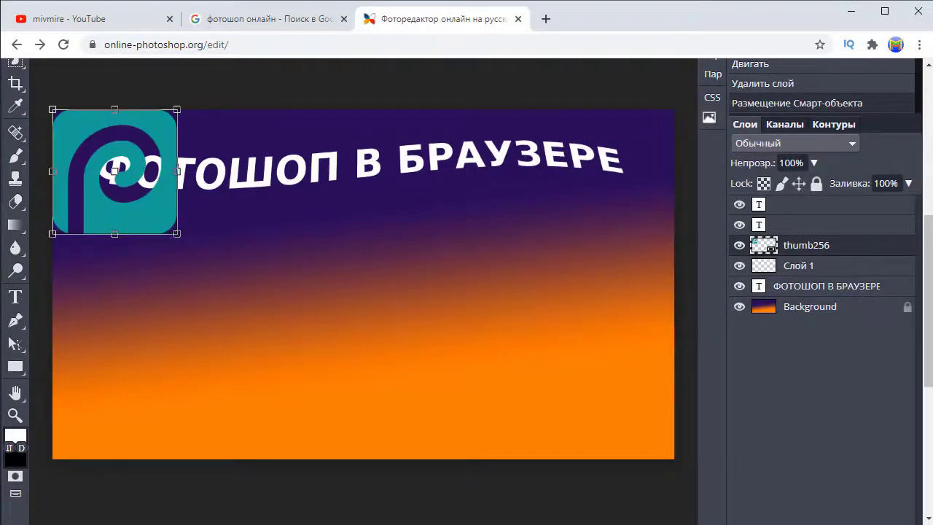
pyautogui.moveTo(177, 233)
pyautogui.mouseDown()
pyautogui.moveTo(244, 290)
pyautogui.moveTo(232, 284)
pyautogui.moveTo(234, 376)
pyautogui.mouseUp()
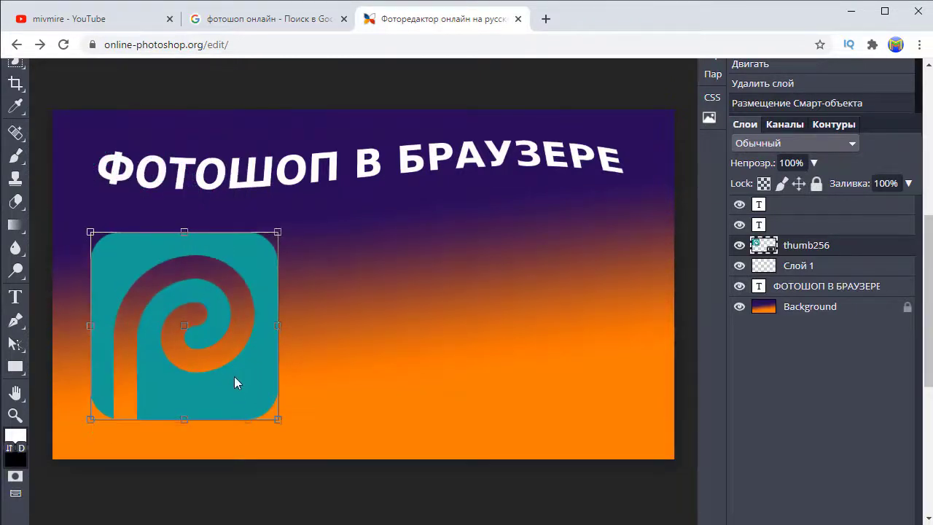
pyautogui.moveTo(275, 413)
pyautogui.mouseDown()
pyautogui.moveTo(252, 400)
pyautogui.moveTo(246, 377)
pyautogui.moveTo(295, 385)
pyautogui.mouseUp()
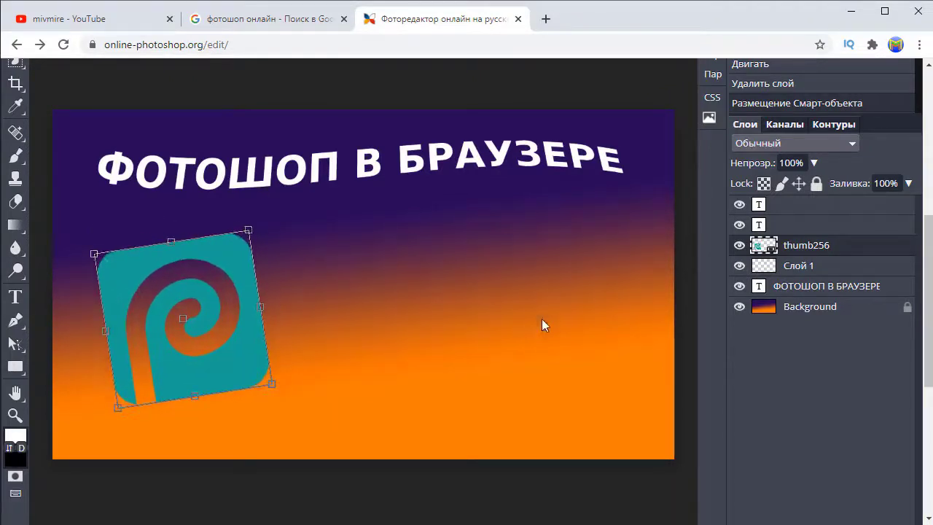
pyautogui.hotkey('alt', 'Tab')
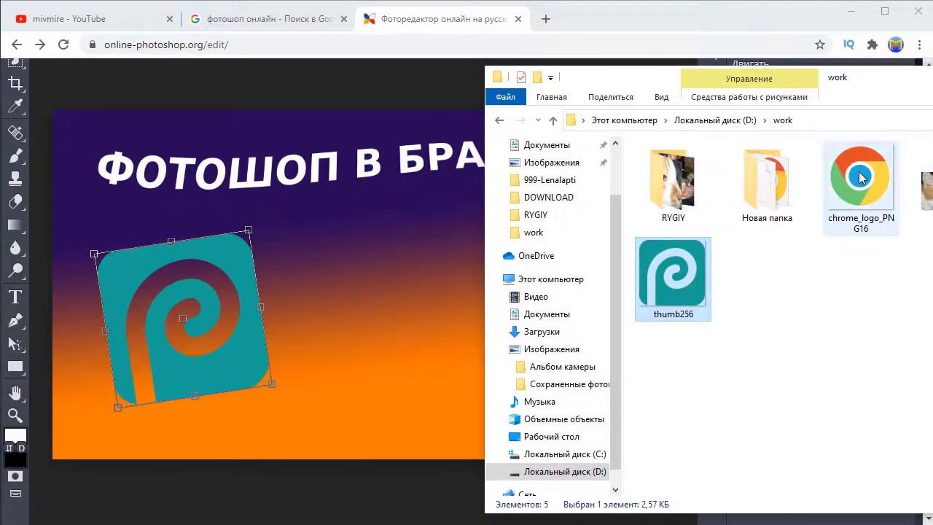
# Step: Place chrome_logo_PNG16 on the banner, slightly smaller, right of the Photopea logo
pyautogui.moveTo(861, 178); pyautogui.dragTo(353, 344)
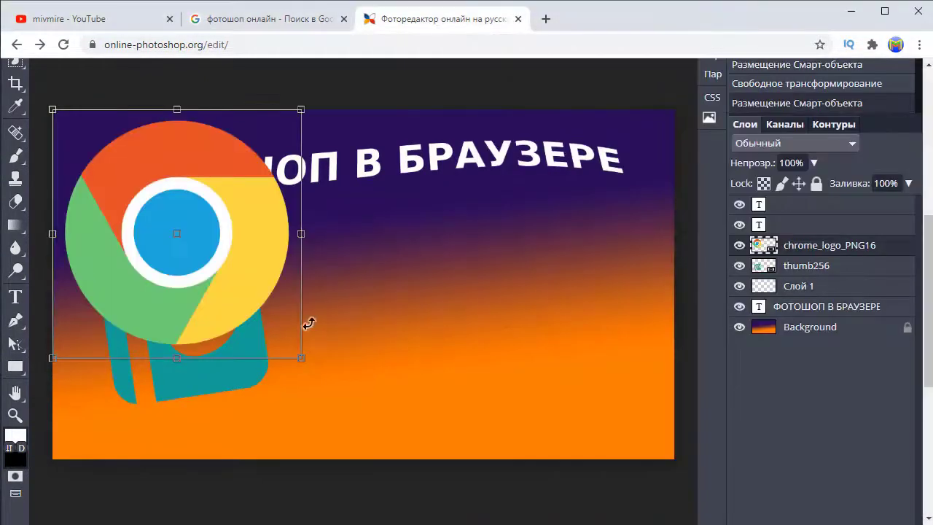
pyautogui.moveTo(303, 358); pyautogui.dragTo(261, 318)
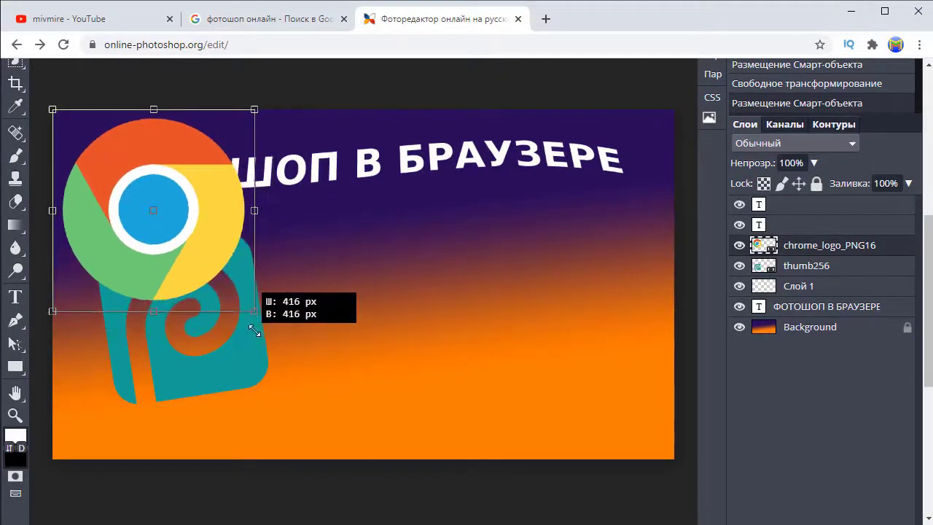
pyautogui.moveTo(223, 283); pyautogui.dragTo(533, 345)
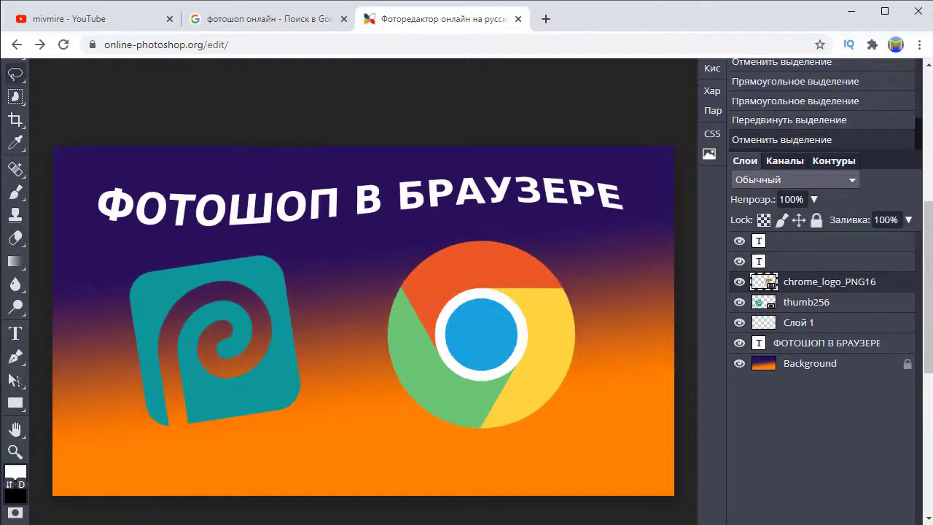
# Step: Target the empty layer Слой 1 and set the gradient tool to a radial shape
pyautogui.scroll(2, 77, 93)
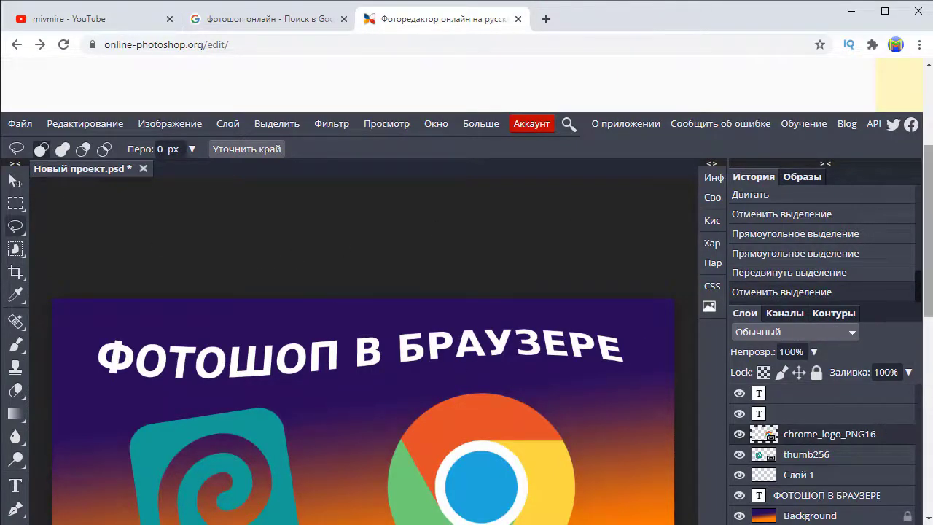
pyautogui.scroll(-1, 765, 405)
pyautogui.click(765, 394)
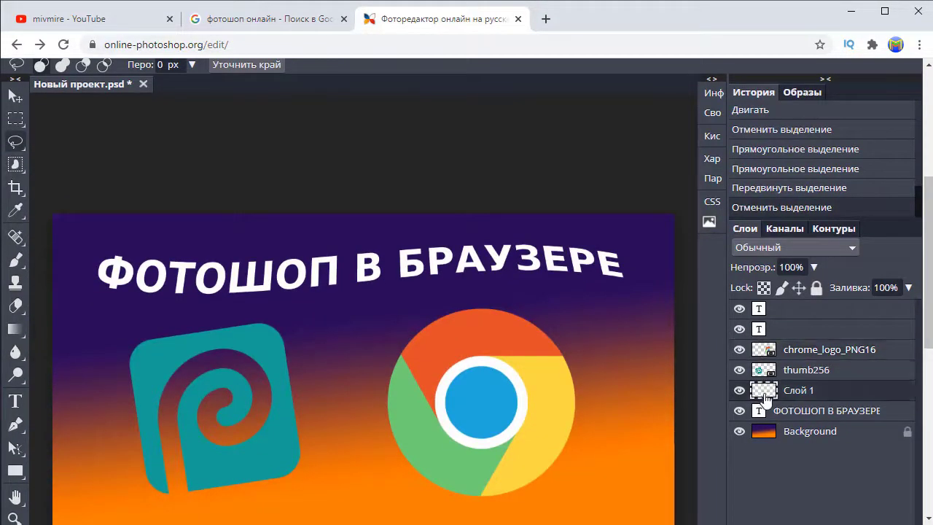
pyautogui.scroll(-1, 772, 387)
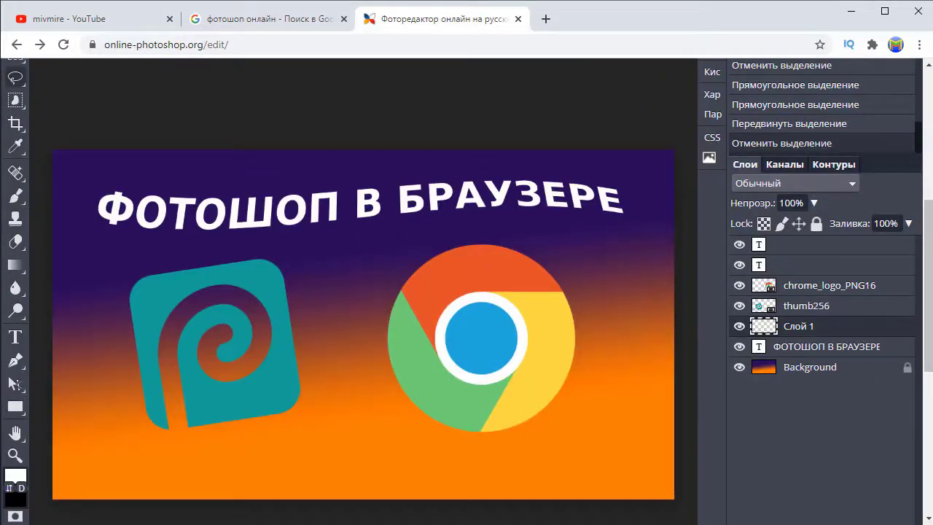
pyautogui.scroll(1, 466, 292)
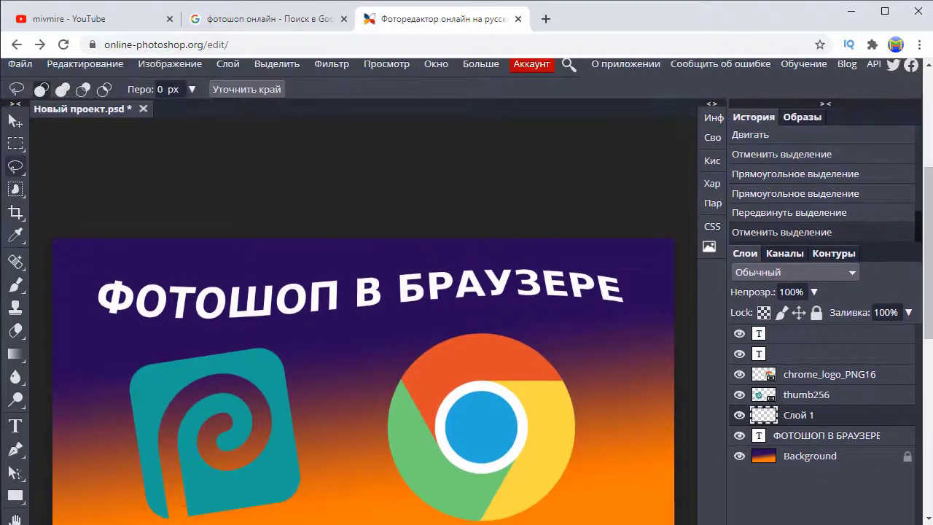
pyautogui.click(15, 353)
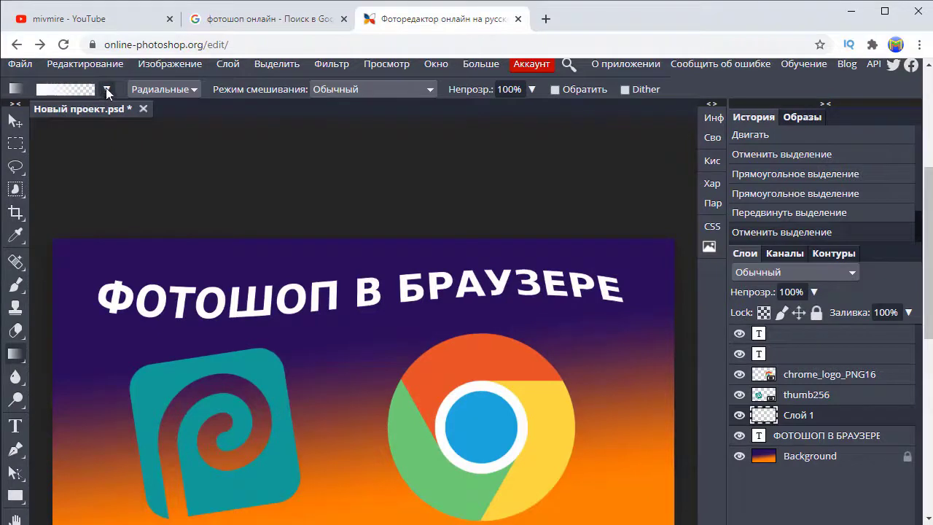
pyautogui.click(106, 89)
pyautogui.click(195, 88)
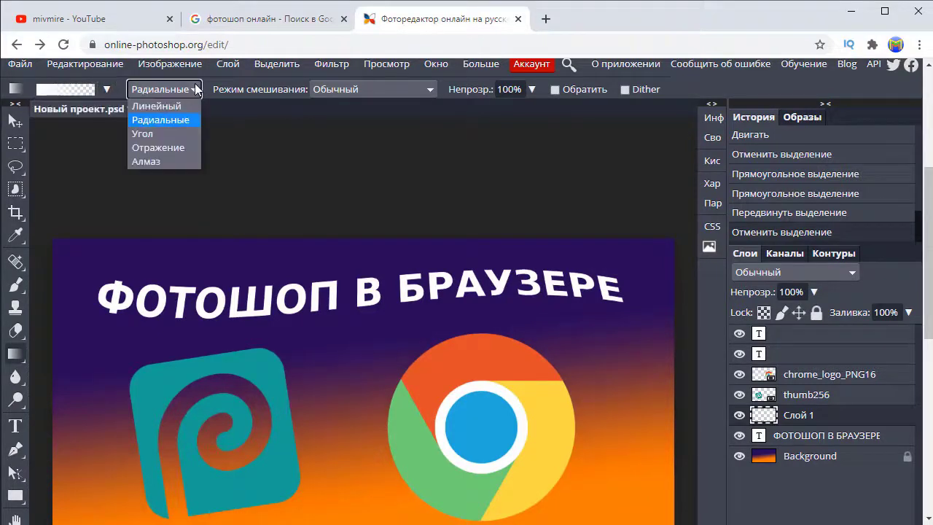
pyautogui.click(159, 123)
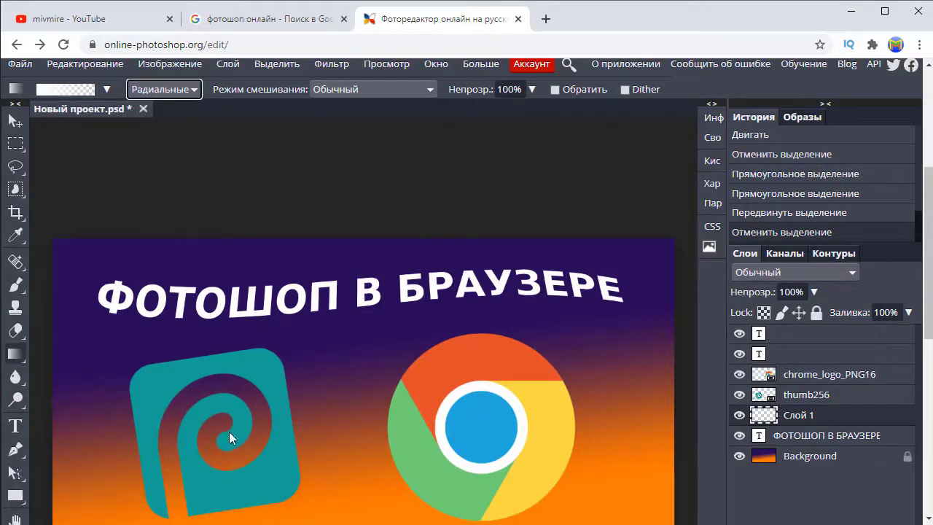
# Step: Paint a white radial glow behind the Photopea logo
pyautogui.scroll(-2, 189, 416)
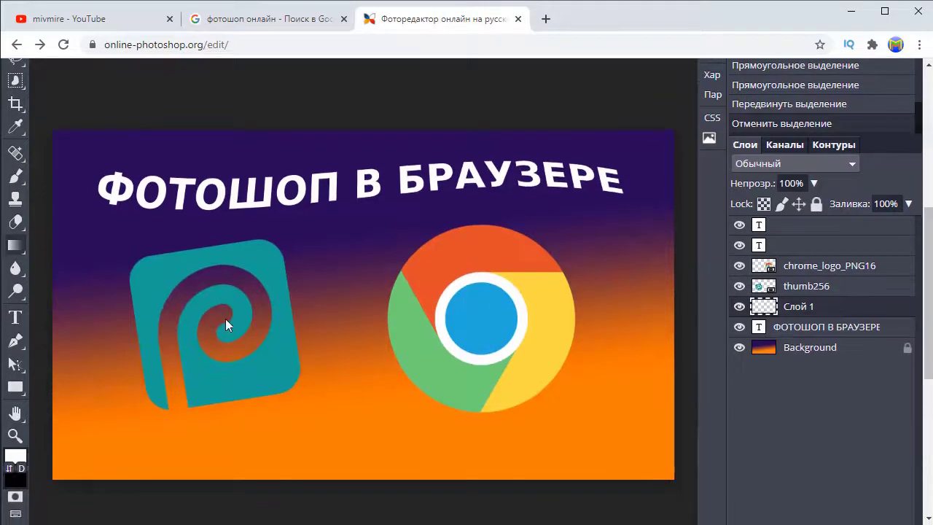
pyautogui.moveTo(112, 412); pyautogui.dragTo(112, 412)
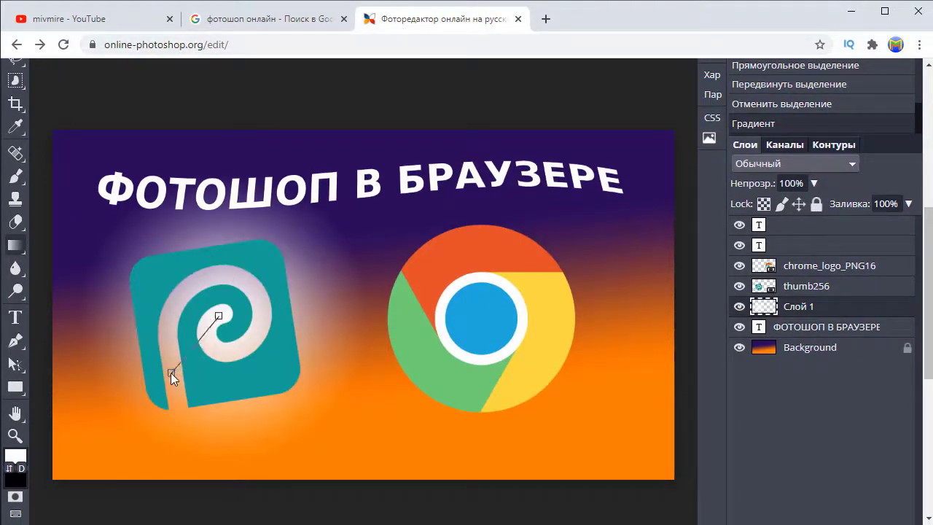
pyautogui.moveTo(186, 364)
pyautogui.mouseDown()
pyautogui.moveTo(171, 372)
pyautogui.moveTo(170, 362)
pyautogui.mouseUp()
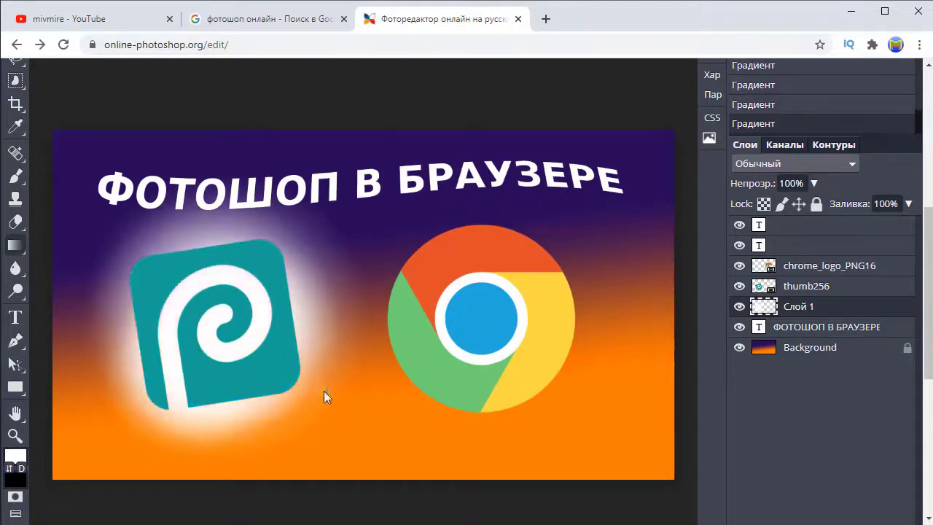
pyautogui.moveTo(477, 318); pyautogui.dragTo(322, 422)
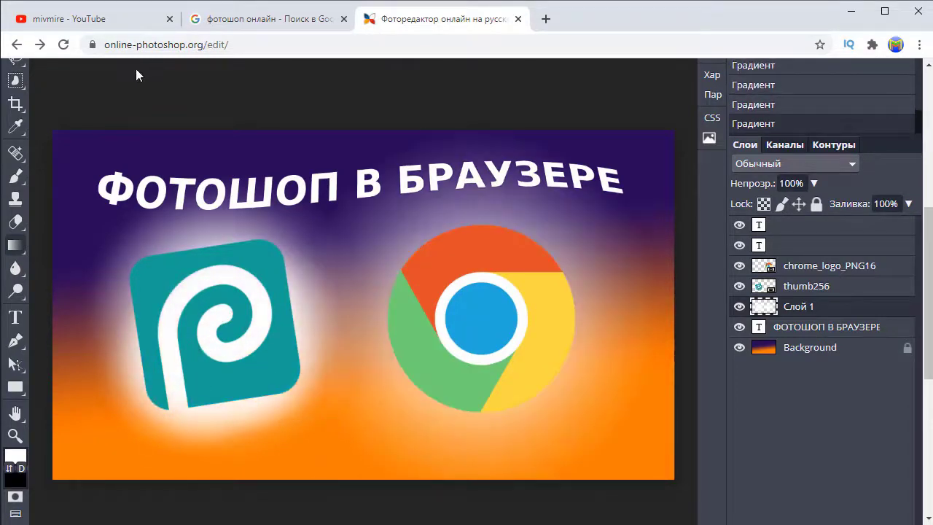
pyautogui.hotkey('ctrl', 'z')
# Step: Paint a white radial glow behind the Chrome logo, comparing it with undo and redo
pyautogui.moveTo(483, 318)
pyautogui.mouseDown()
pyautogui.moveTo(396, 405)
pyautogui.moveTo(397, 433)
pyautogui.mouseUp()
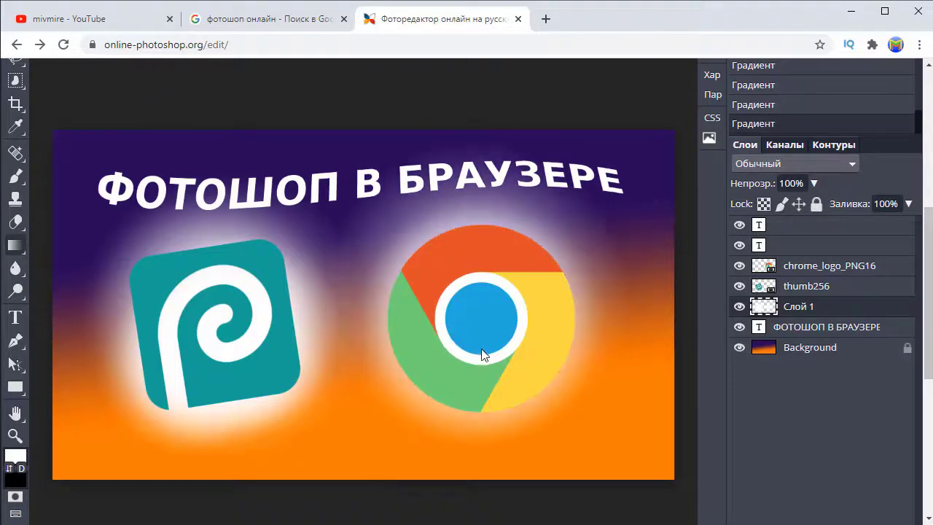
pyautogui.hotkey('ctrl', 'z')
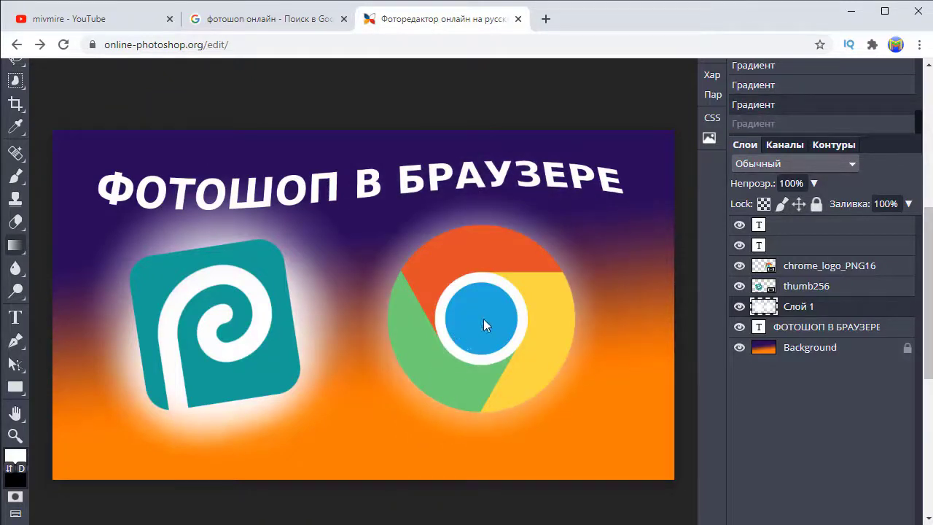
pyautogui.hotkey('ctrl', 'shift', 'z')
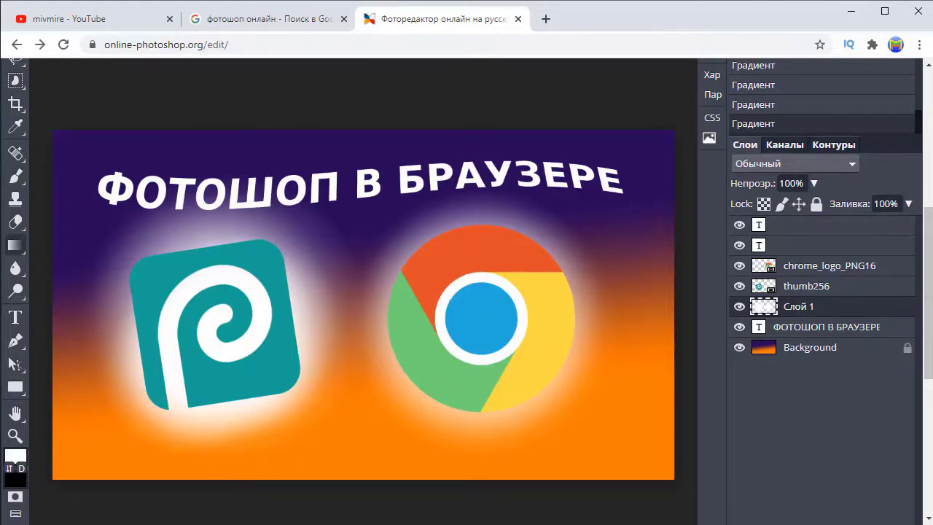
pyautogui.scroll(2, 466, 291)
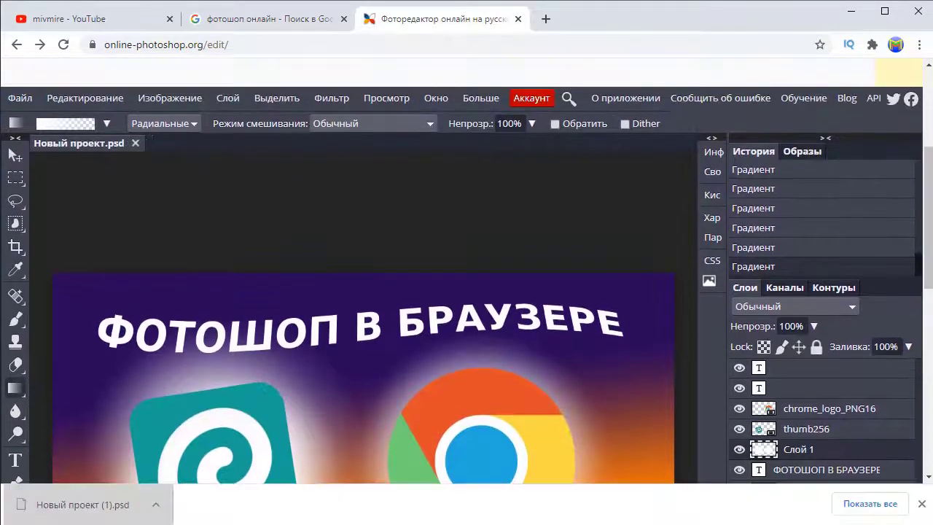
# Step: Rename Новый проект (1).psd to znak.psd in D:\work and close the Photopea tab
pyautogui.hotkey('alt', 'Tab')
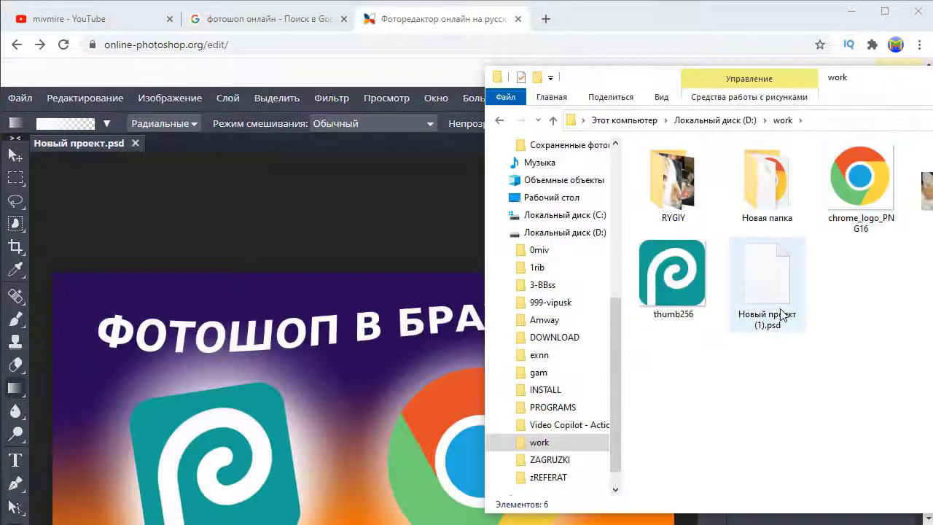
pyautogui.click(782, 315)
pyautogui.click(768, 328)
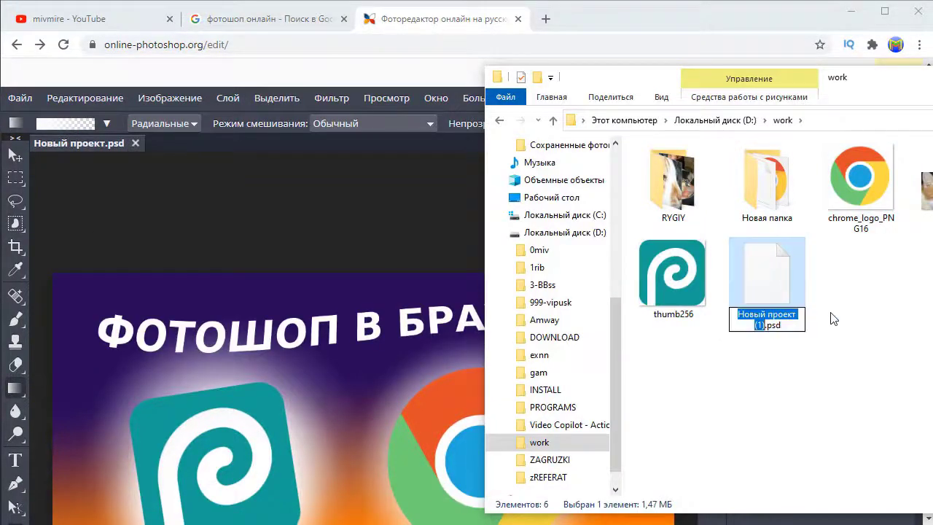
pyautogui.write('znak')
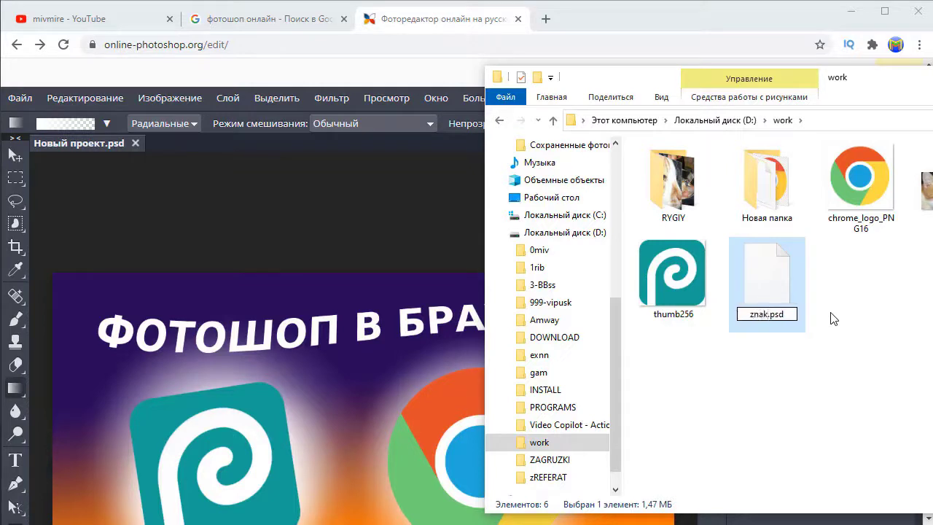
pyautogui.click(800, 372)
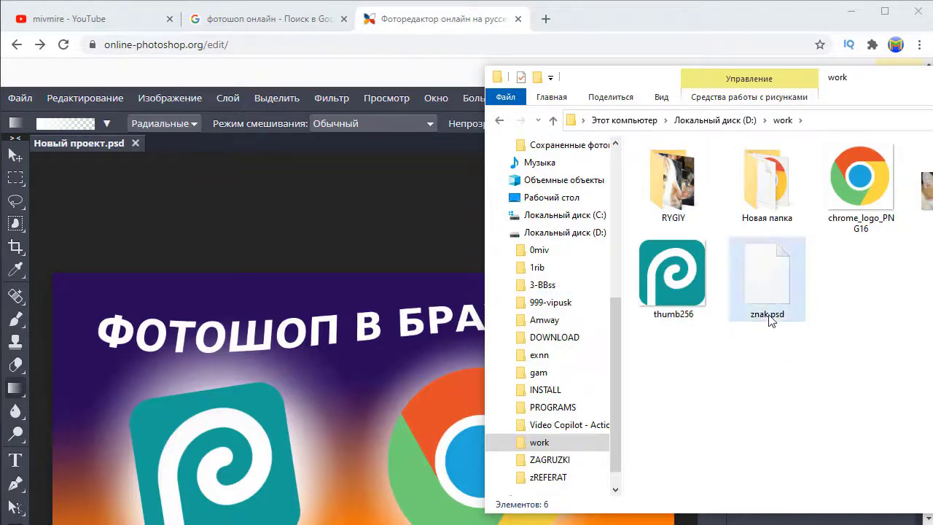
pyautogui.click(440, 245)
pyautogui.click(518, 19)
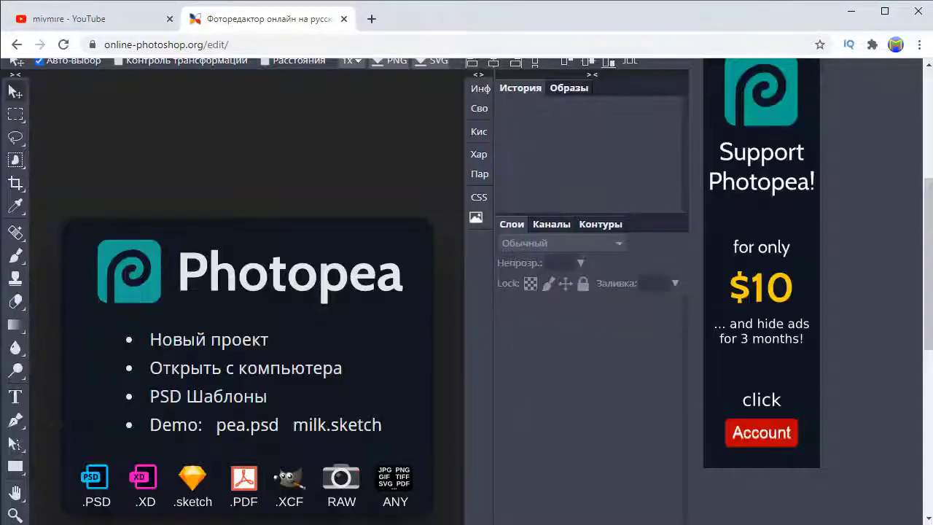
# Step: Reopen znak.psd and export it as znak.jpg at 1280×720, 70% quality
pyautogui.moveTo(767, 281); pyautogui.dragTo(341, 332)
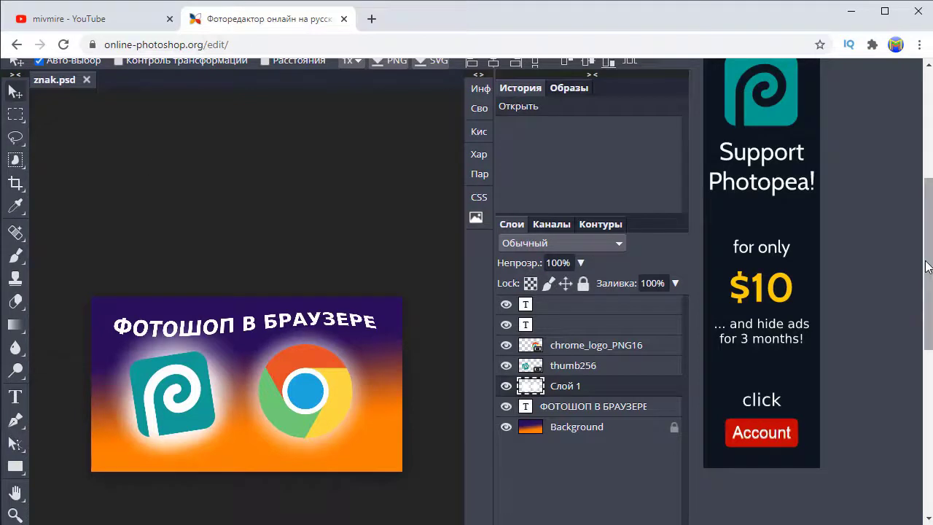
pyautogui.scroll(1, 95, 160)
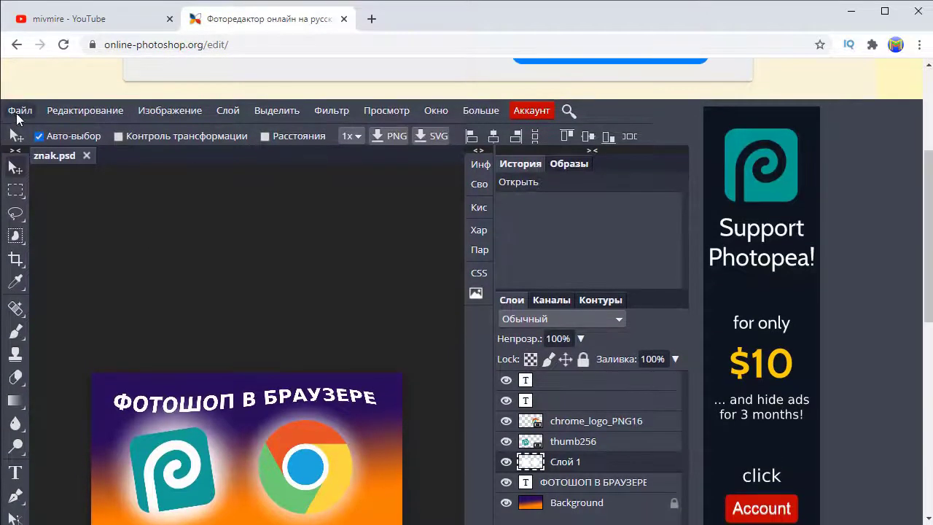
pyautogui.click(19, 110)
pyautogui.moveTo(68, 301)
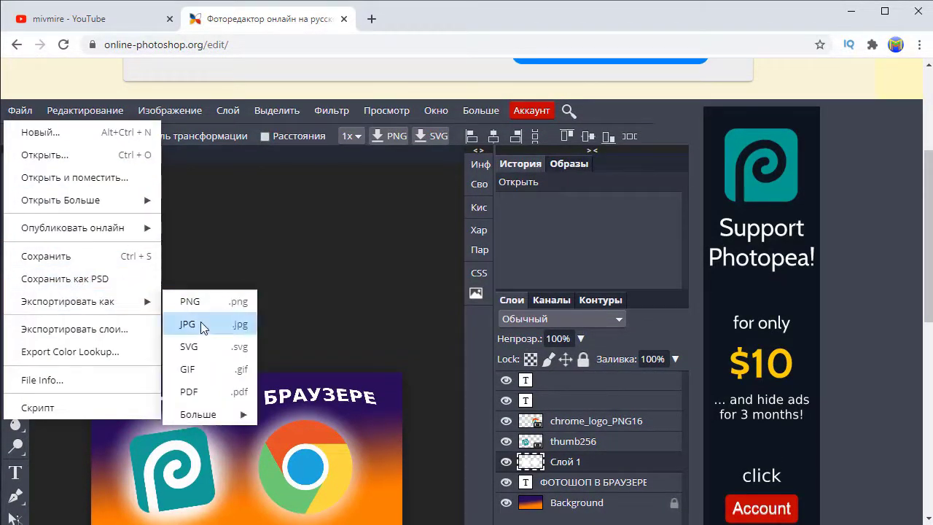
pyautogui.click(198, 323)
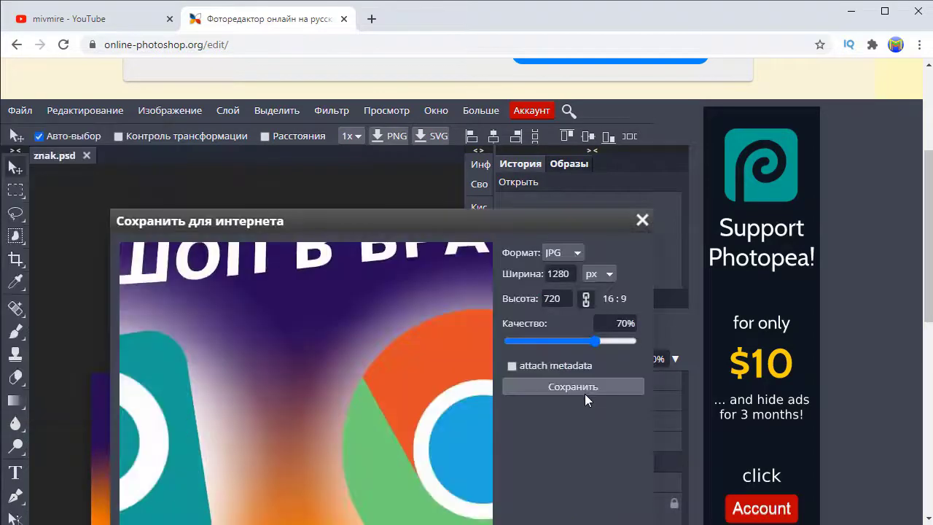
pyautogui.click(572, 387)
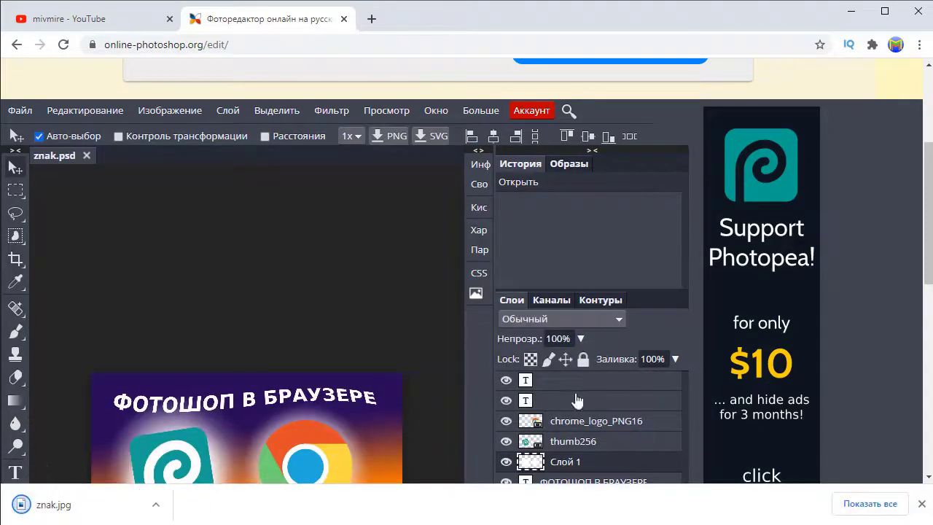
# Step: Preview znak.jpg in Photos from the work folder, then minimize the viewer
pyautogui.hotkey('alt', 'Tab')
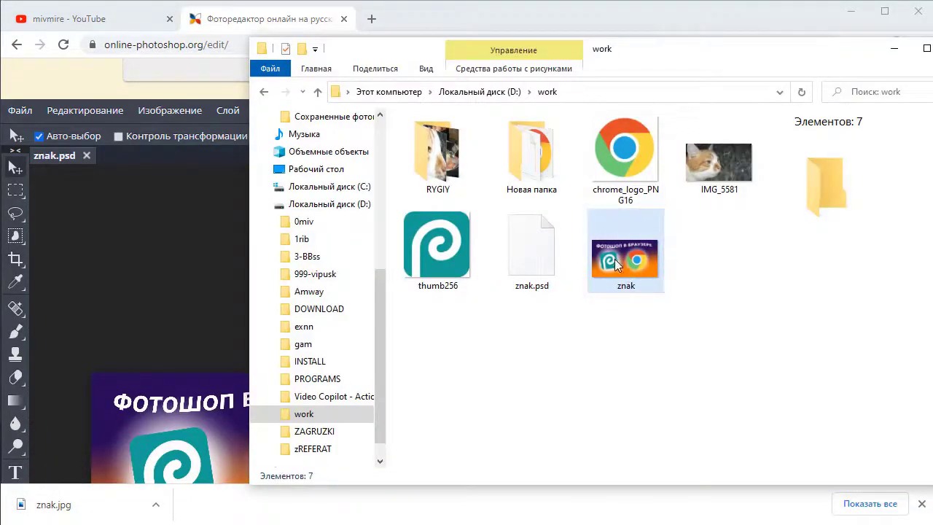
pyautogui.click(615, 259)
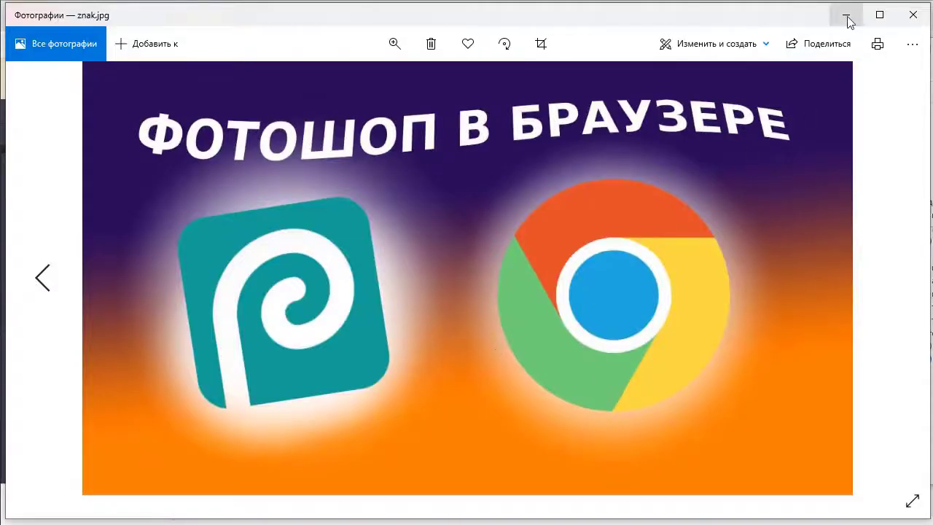
pyautogui.click(846, 15)
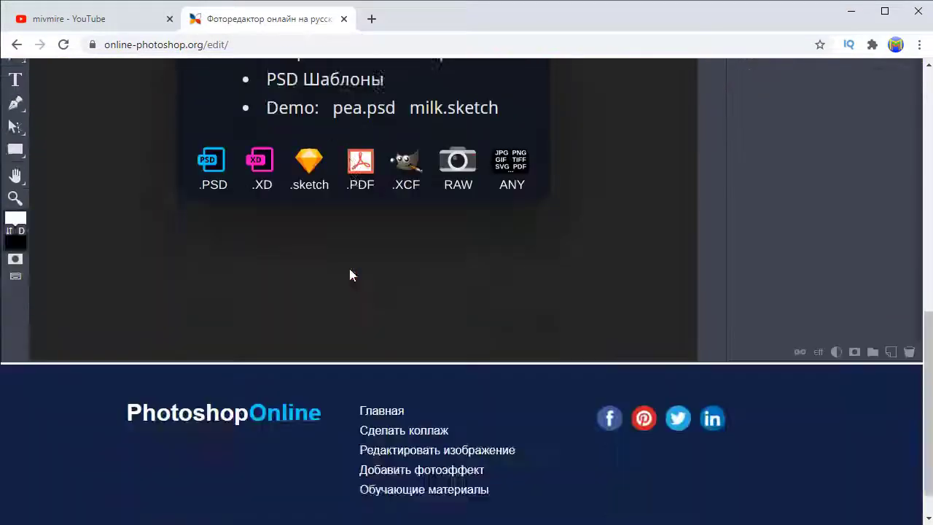
# Step: Open the Youtube Thumbnail Space template from PSD Шаблоны as YoutubeThumbnail1
pyautogui.scroll(-5, 437, 437)
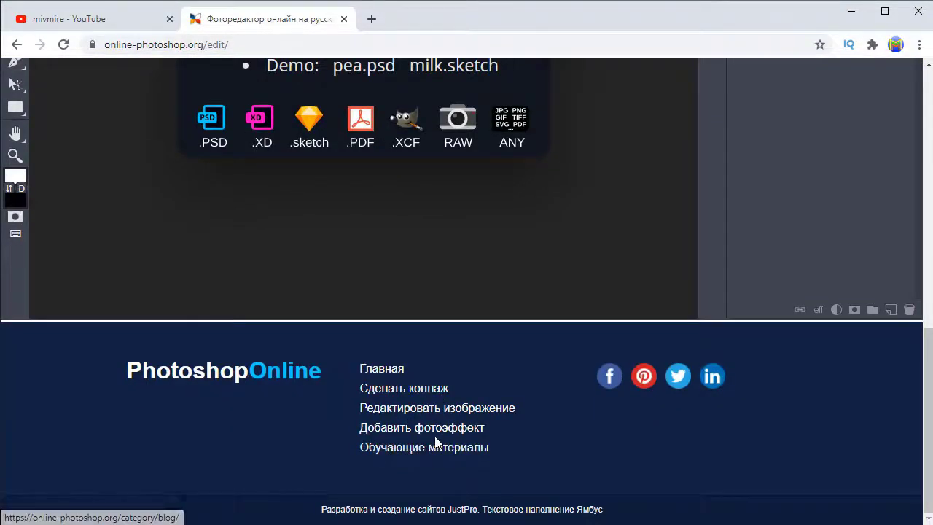
pyautogui.scroll(5, 459, 434)
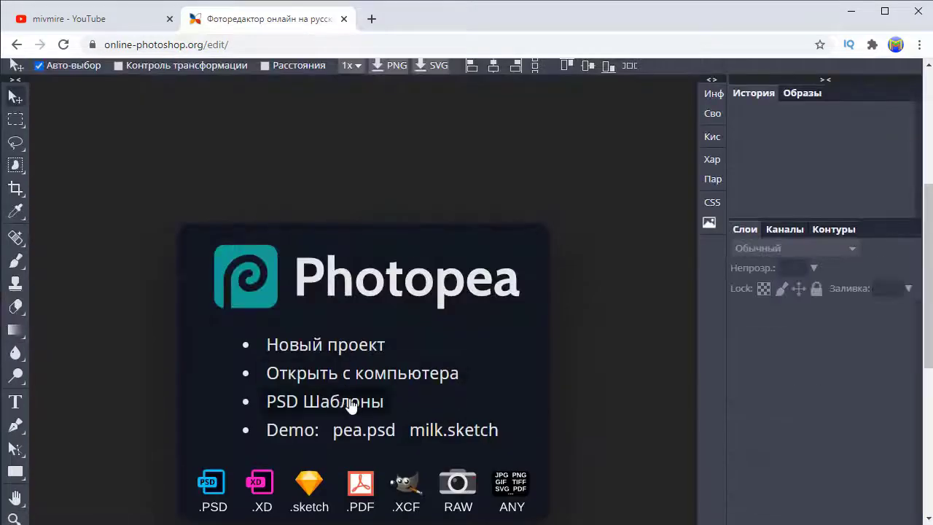
pyautogui.scroll(-2, 373, 401)
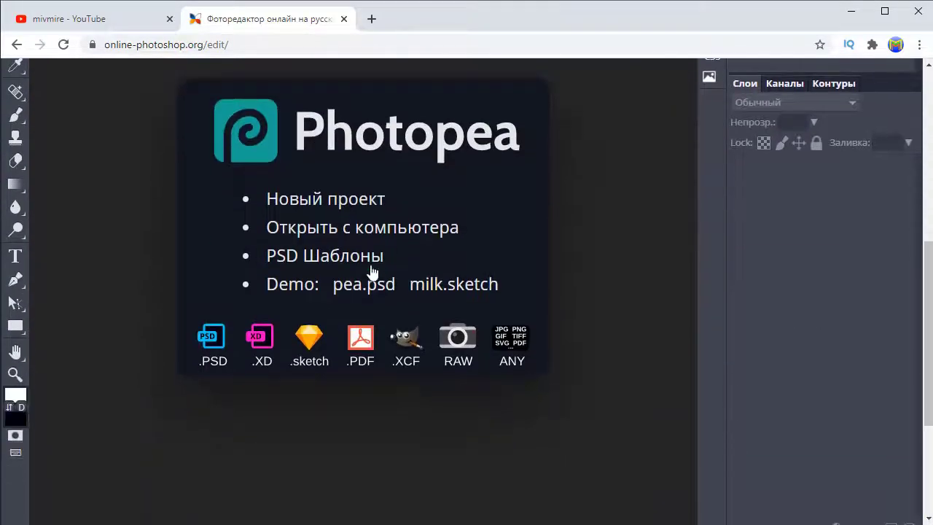
pyautogui.click(328, 258)
pyautogui.scroll(3, 552, 321)
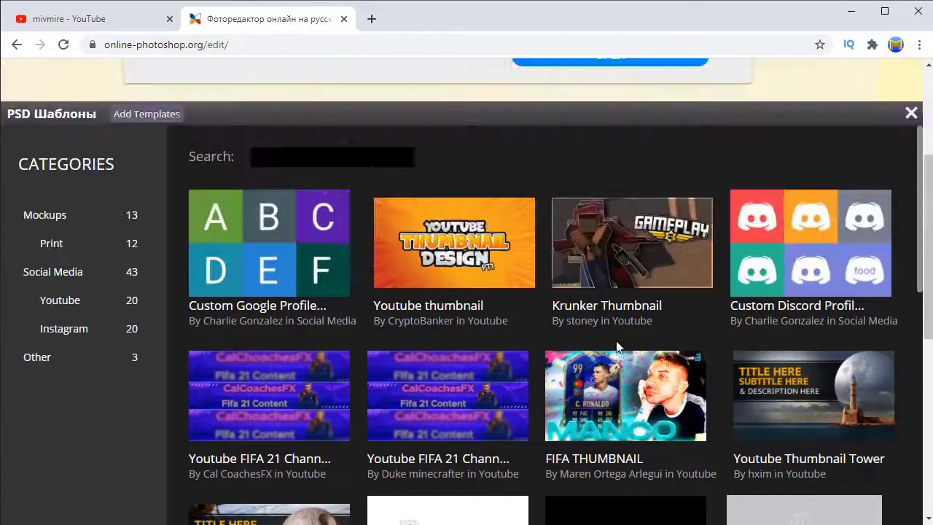
pyautogui.scroll(-4, 408, 327)
pyautogui.click(294, 280)
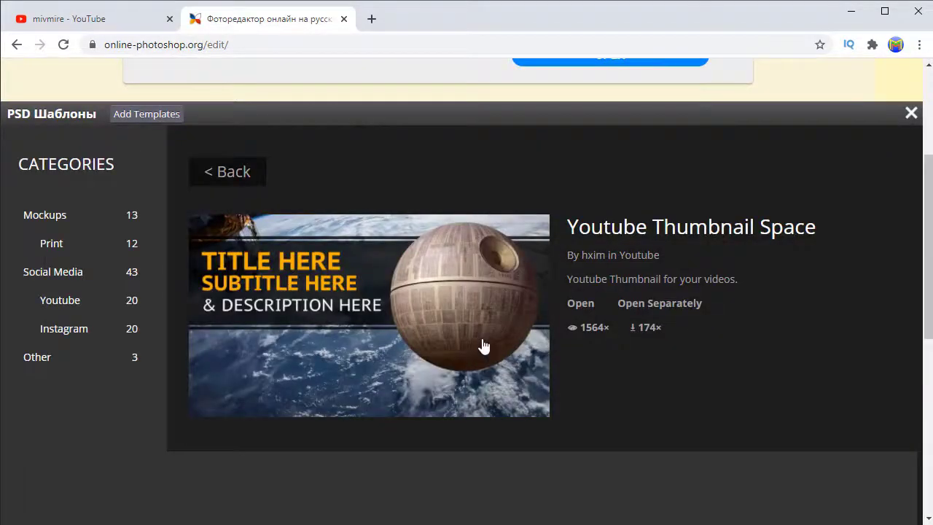
pyautogui.click(583, 307)
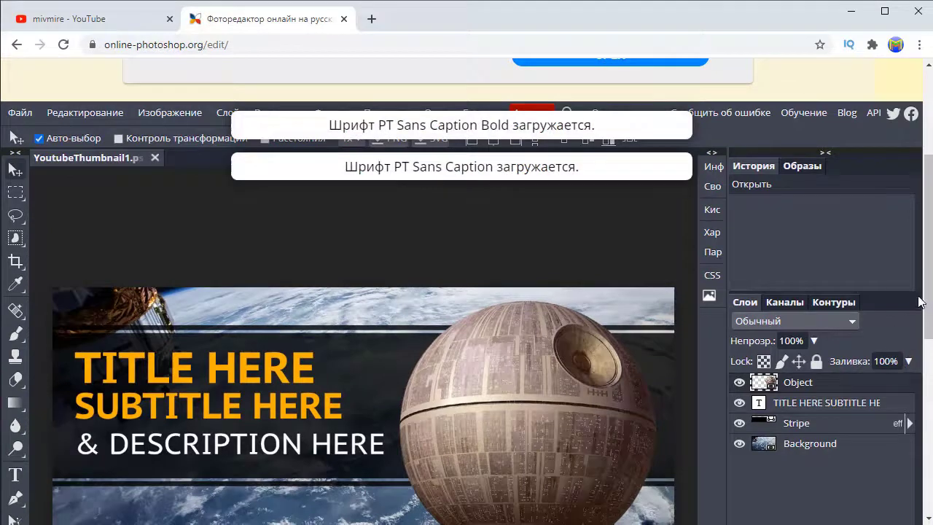
pyautogui.scroll(-2, 928, 293)
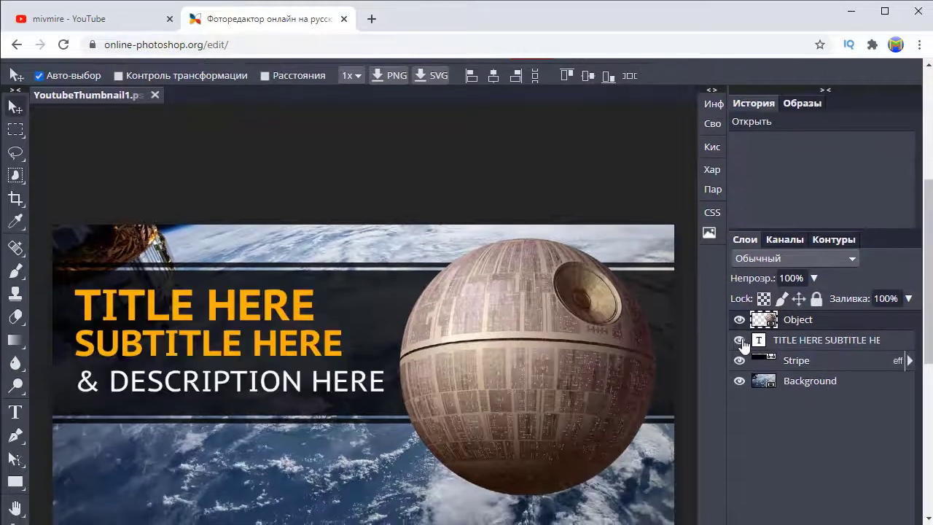
pyautogui.click(739, 320)
pyautogui.scroll(-1, 925, 266)
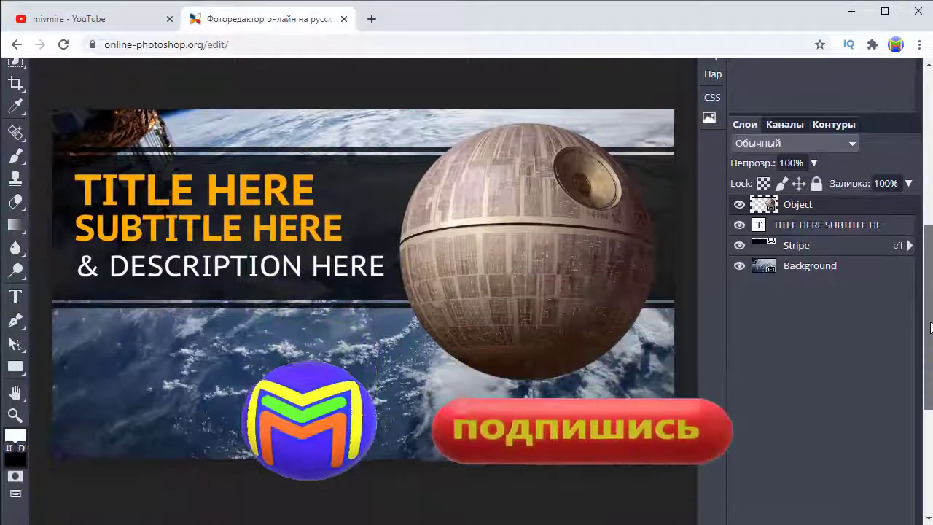
pyautogui.scroll(3, 932, 310)
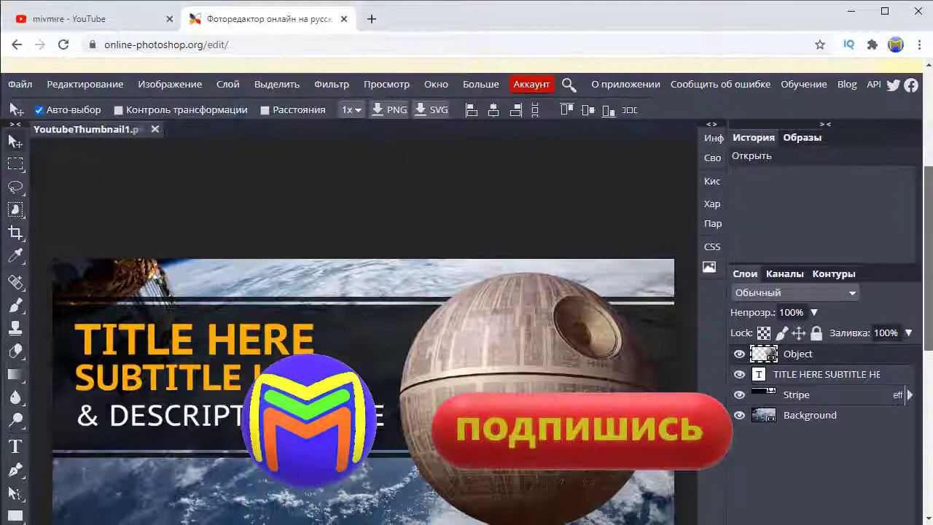
pyautogui.moveTo(927, 259); pyautogui.dragTo(928, 262)
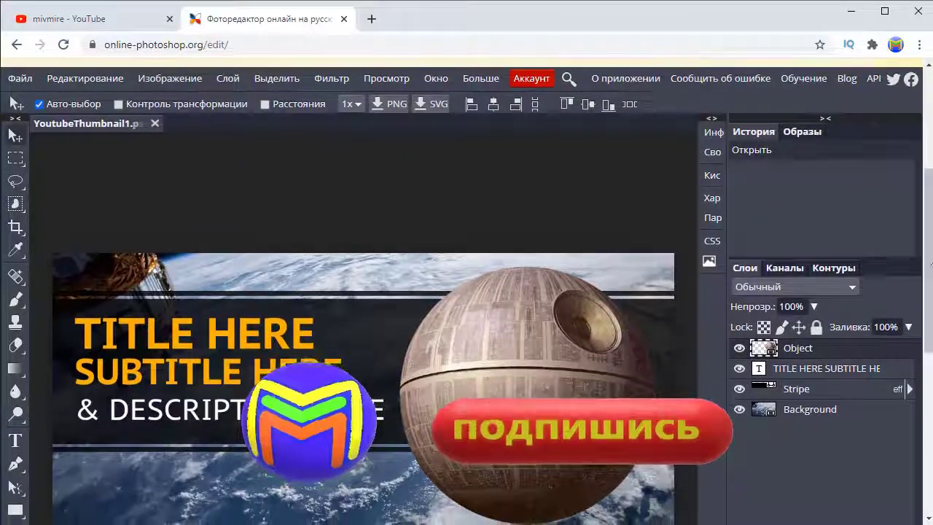